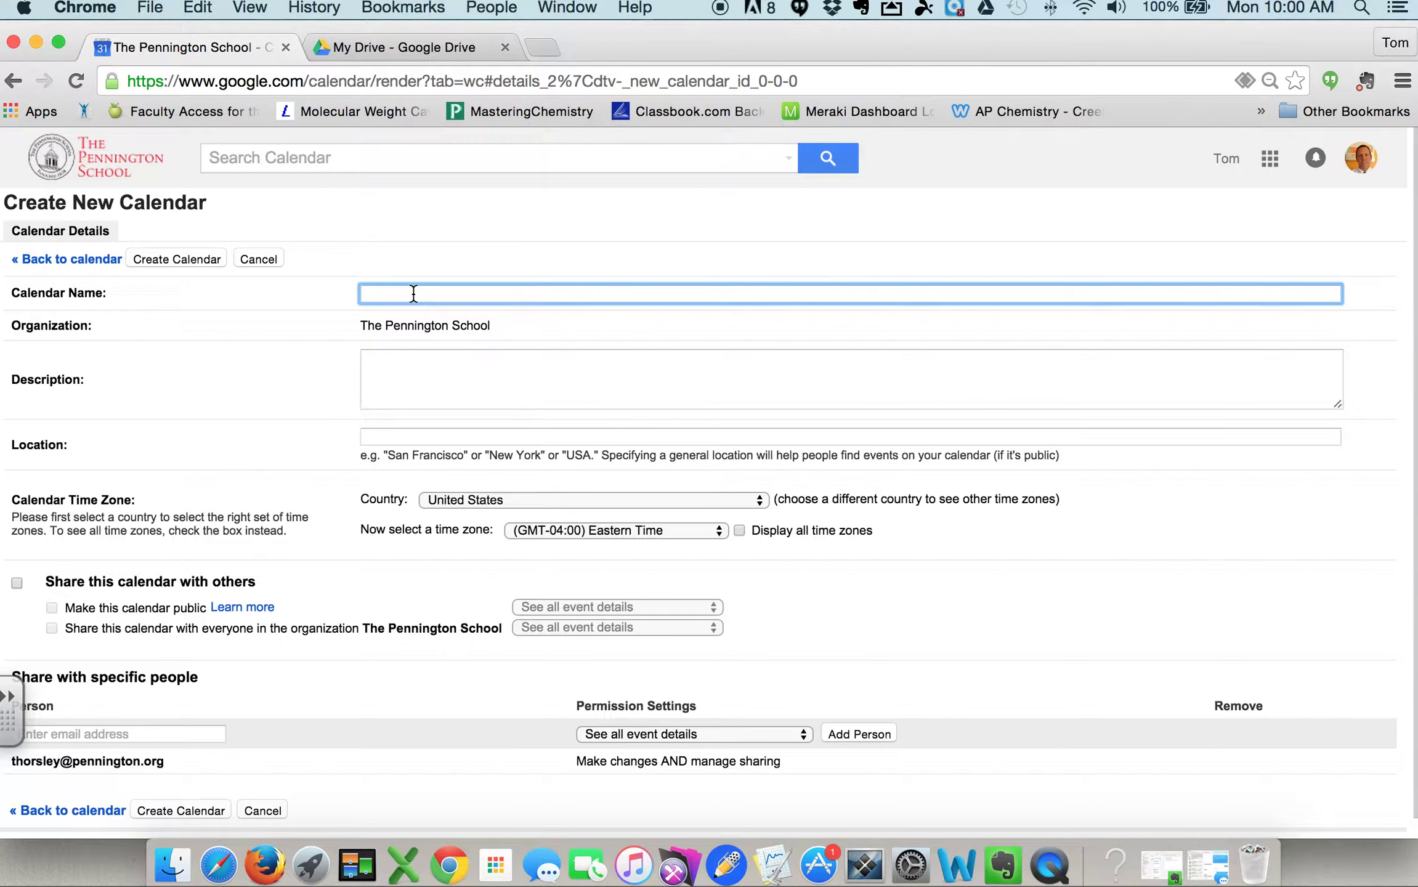
Name the new calendar 5-Physics and create it.
type("Physic")
type("i")
type("s")
scroll(493, 680, "down", 1)
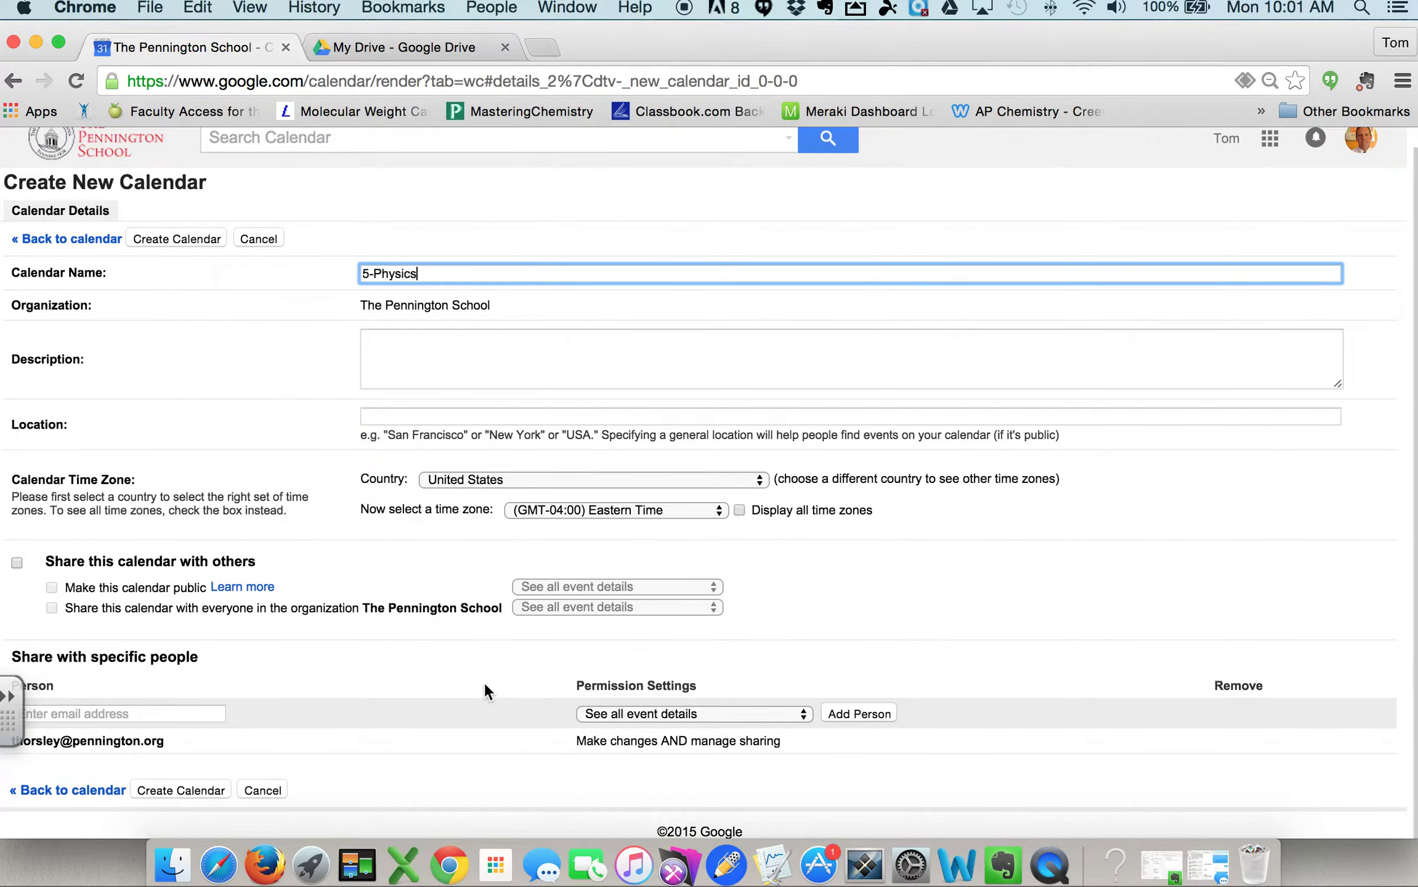
left_click(188, 791)
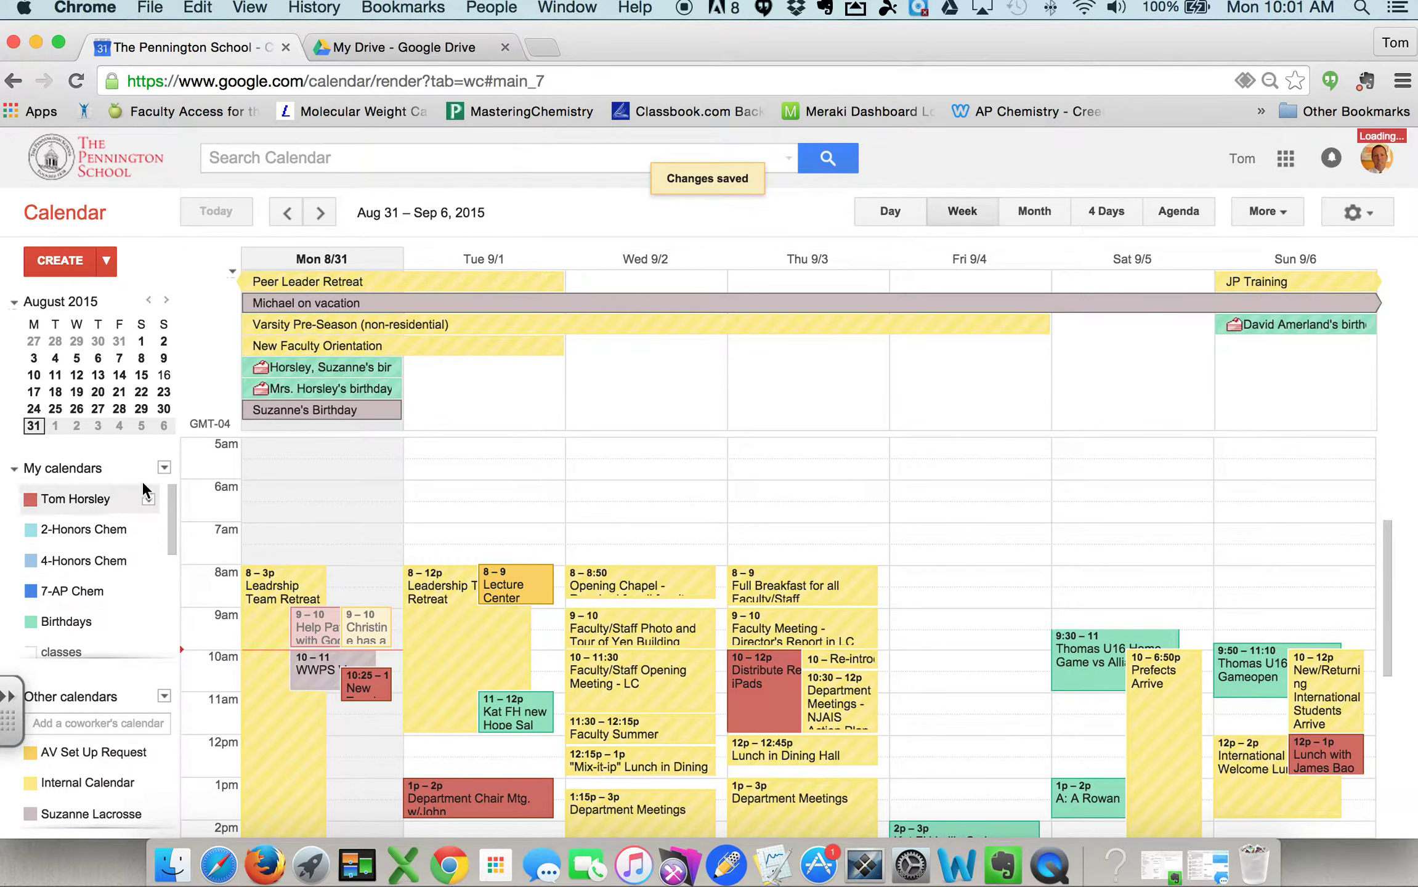
Create another new calendar named 6-Physics.
left_click(163, 473)
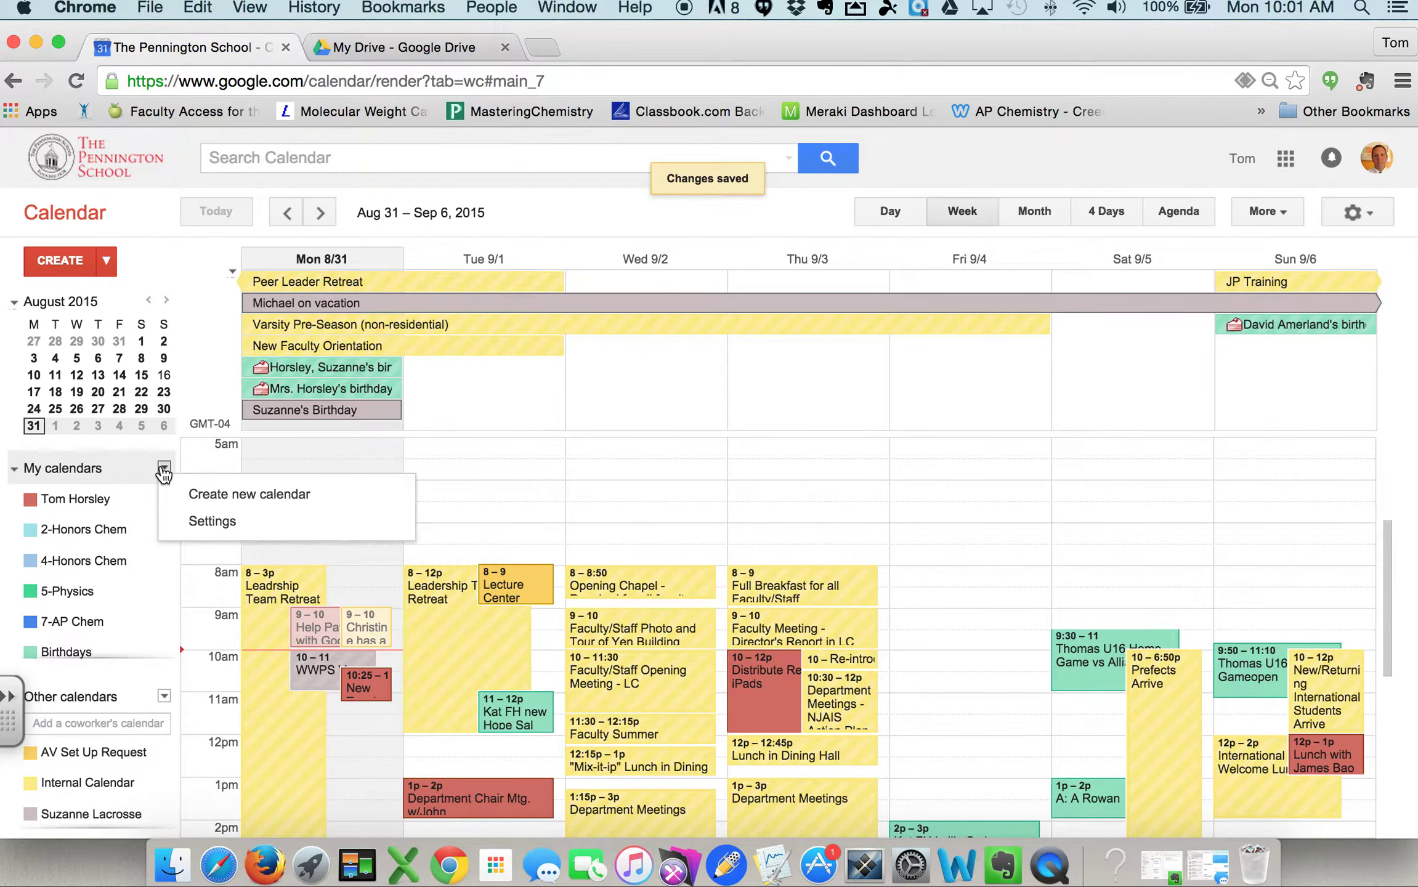
left_click(217, 499)
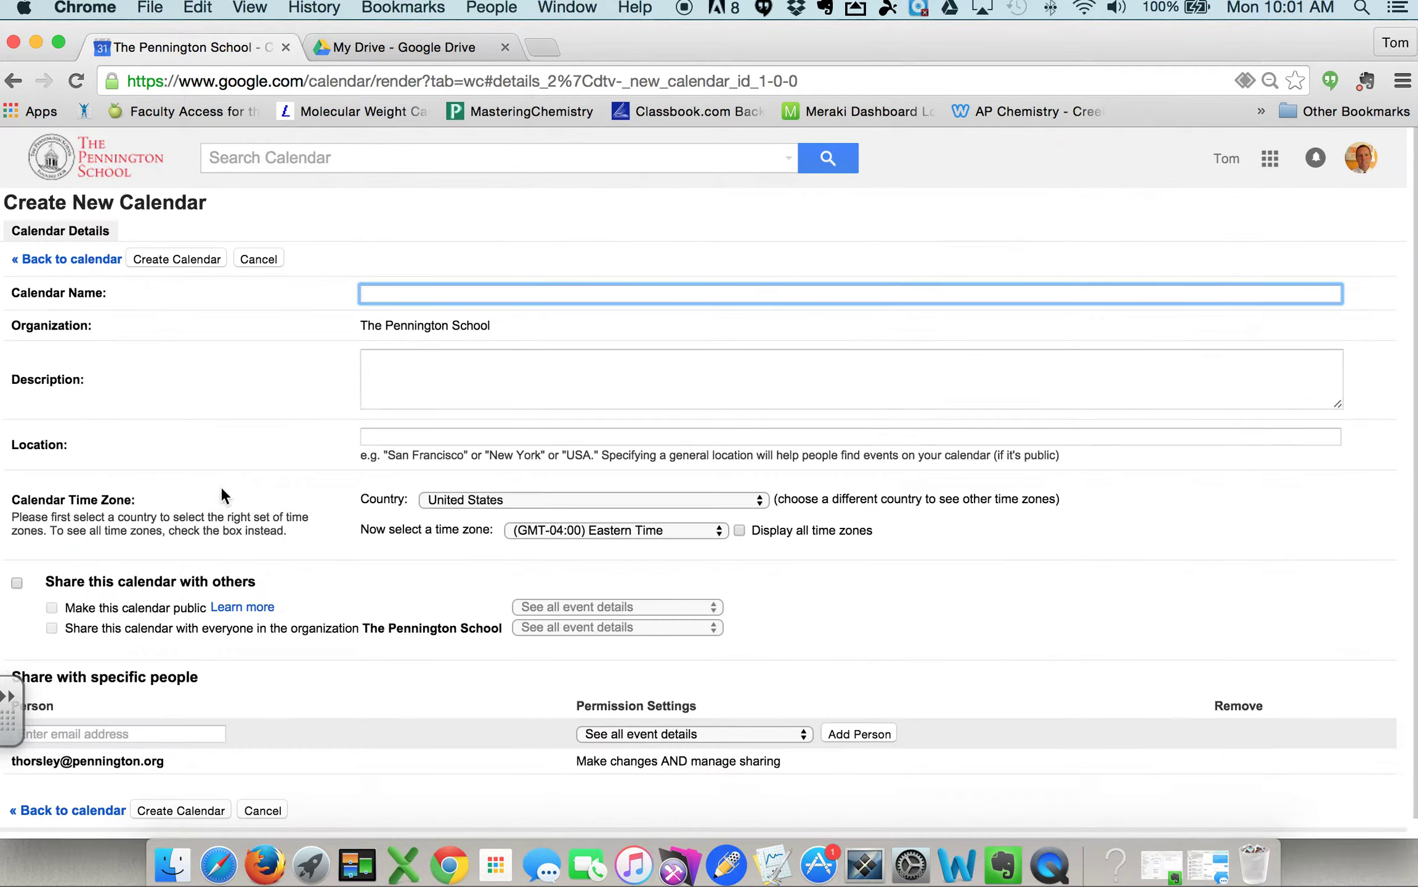
type("6-Physics")
scroll(215, 665, "down", 1)
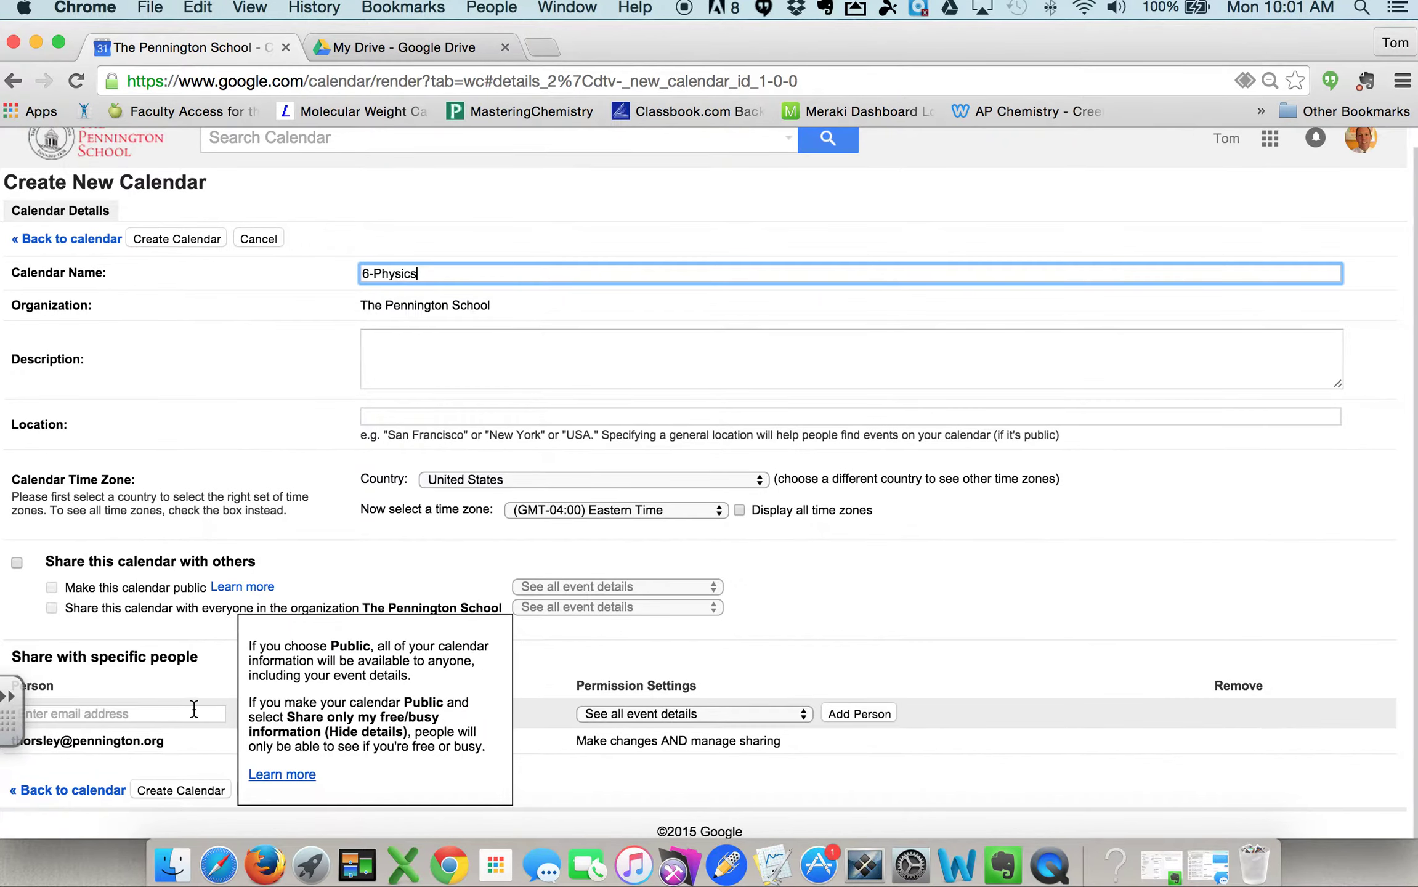
left_click(196, 789)
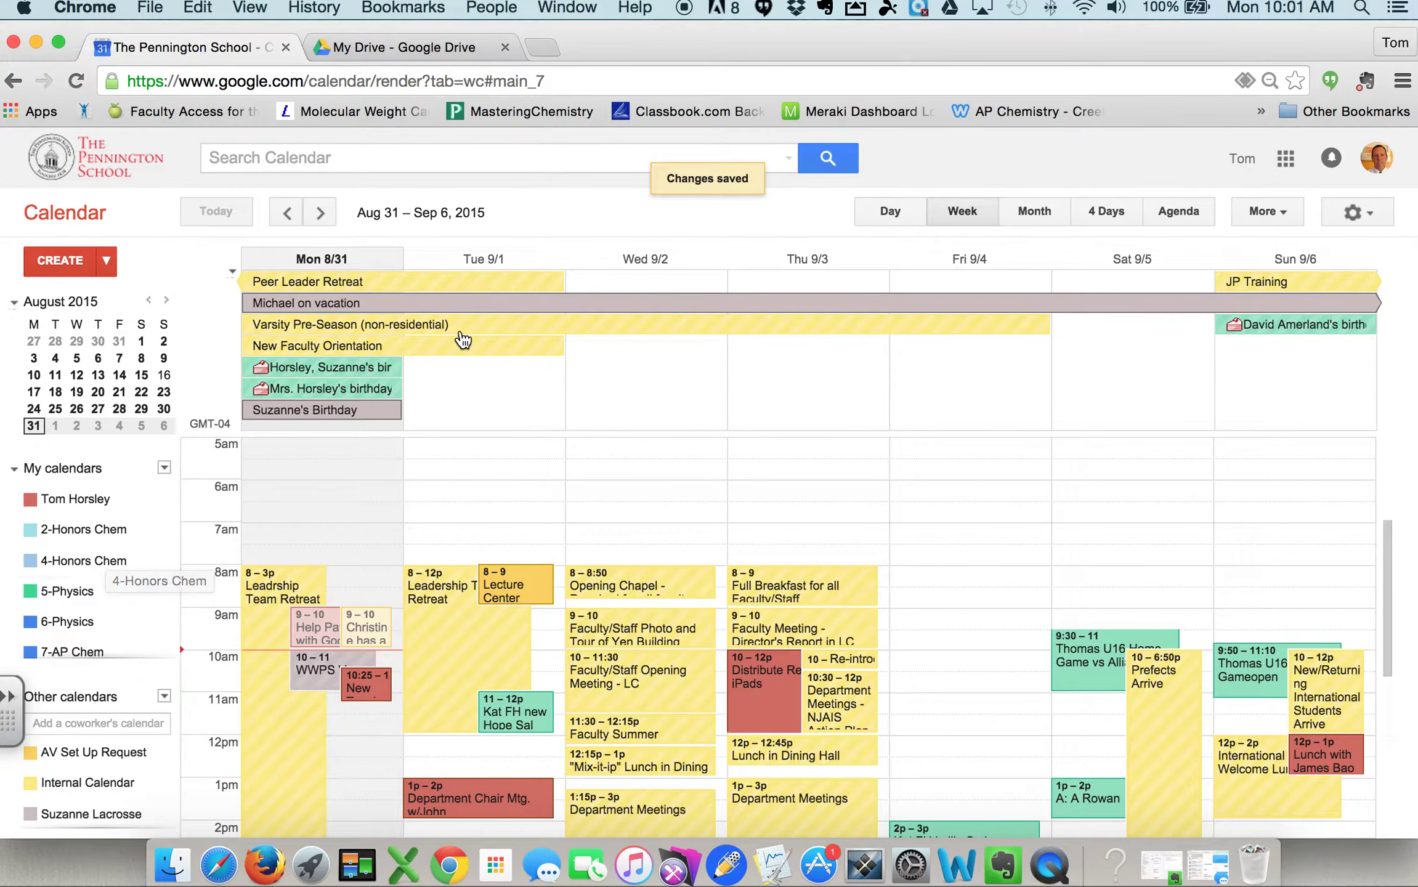
Switch to Google Drive, search for faculty/staff and open the Faculty/Staff - Shared Resources folder.
left_click(387, 53)
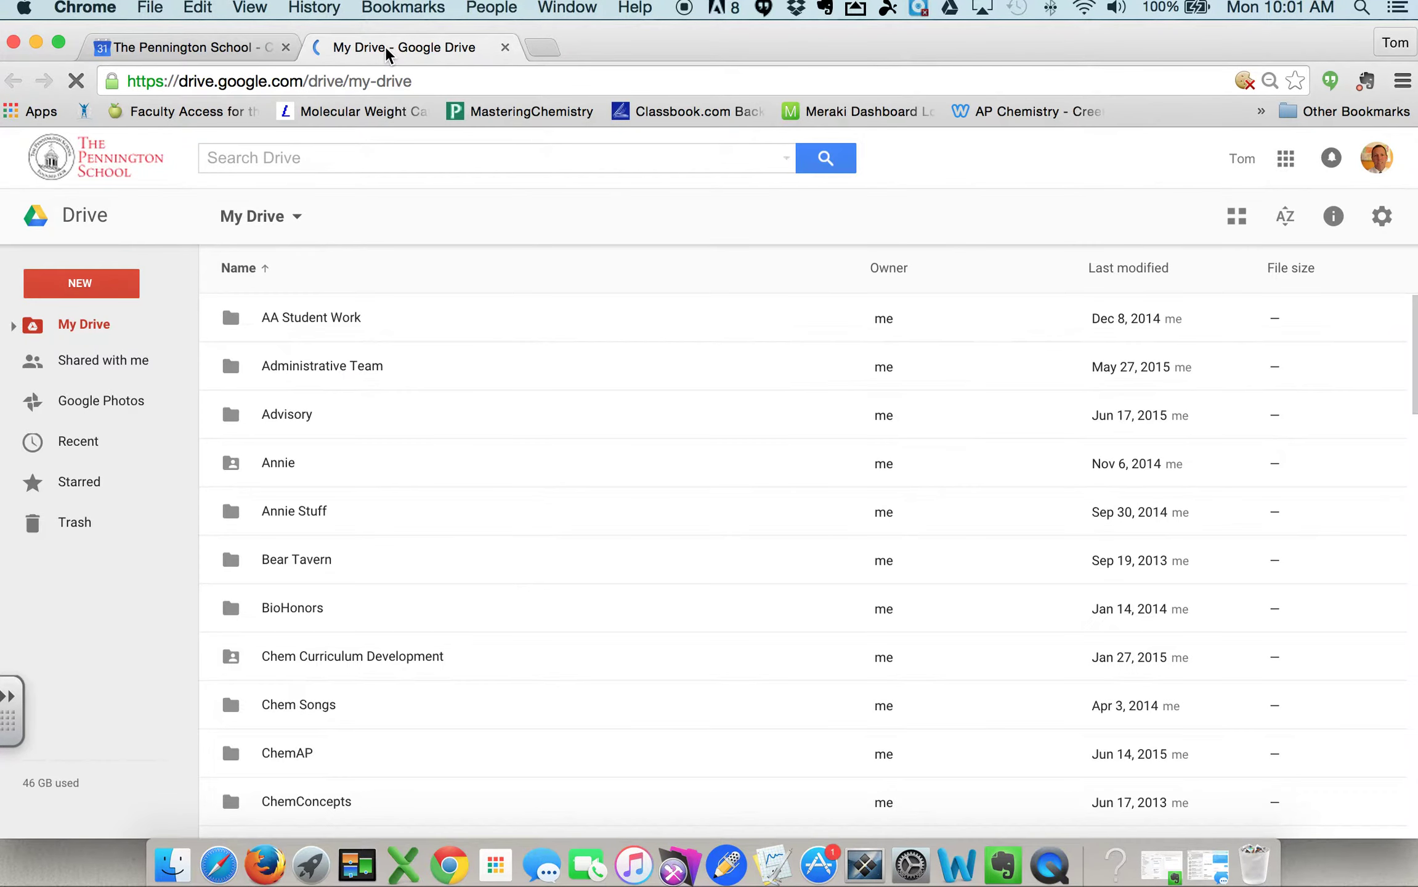
left_click(271, 155)
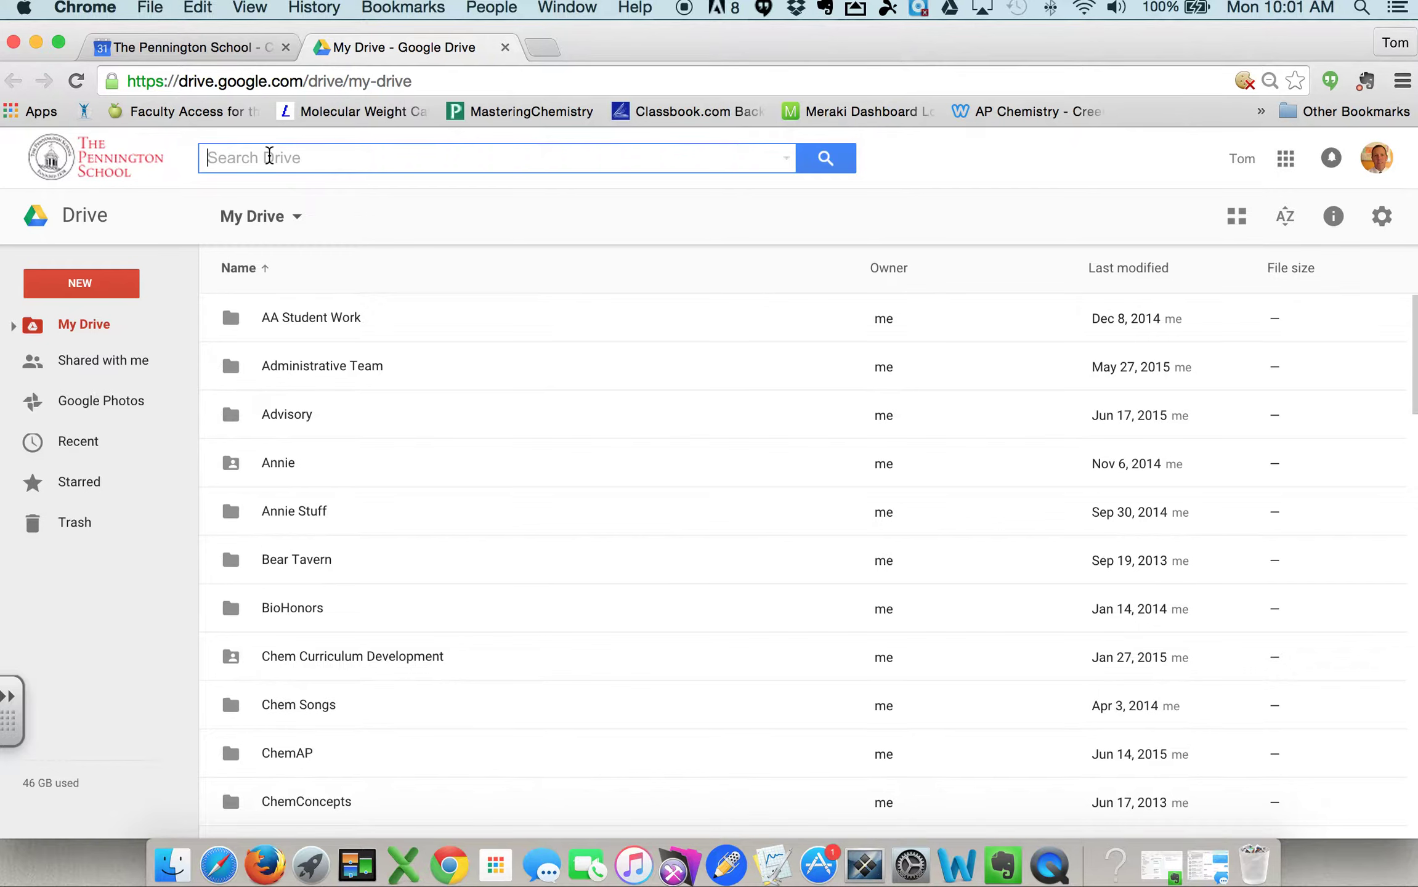
type("faculty/staff")
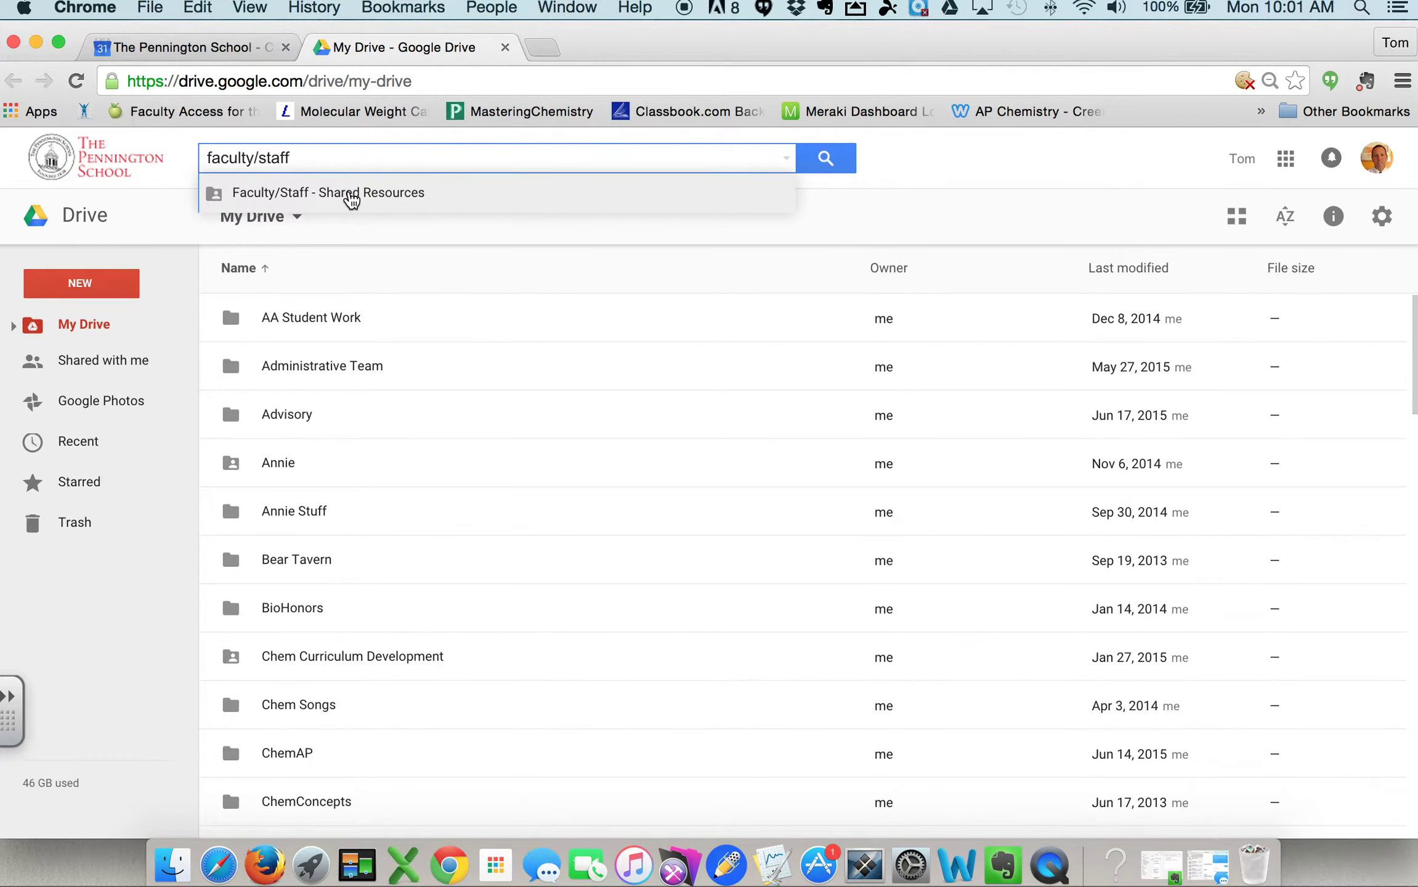
left_click(349, 195)
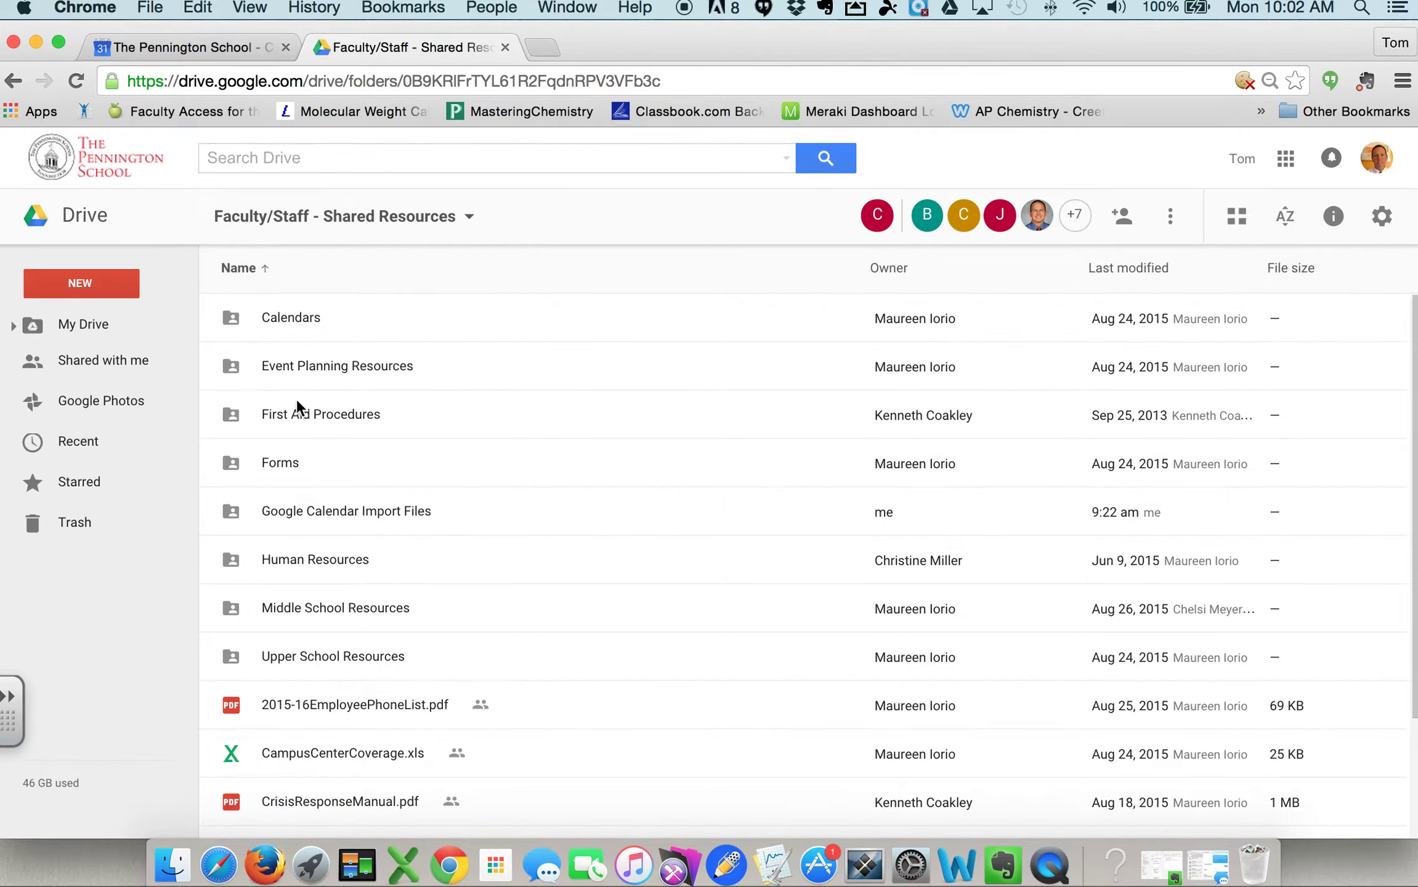
Open the Upper School Classes folder inside Google Calendar Import Files.
left_click(337, 511)
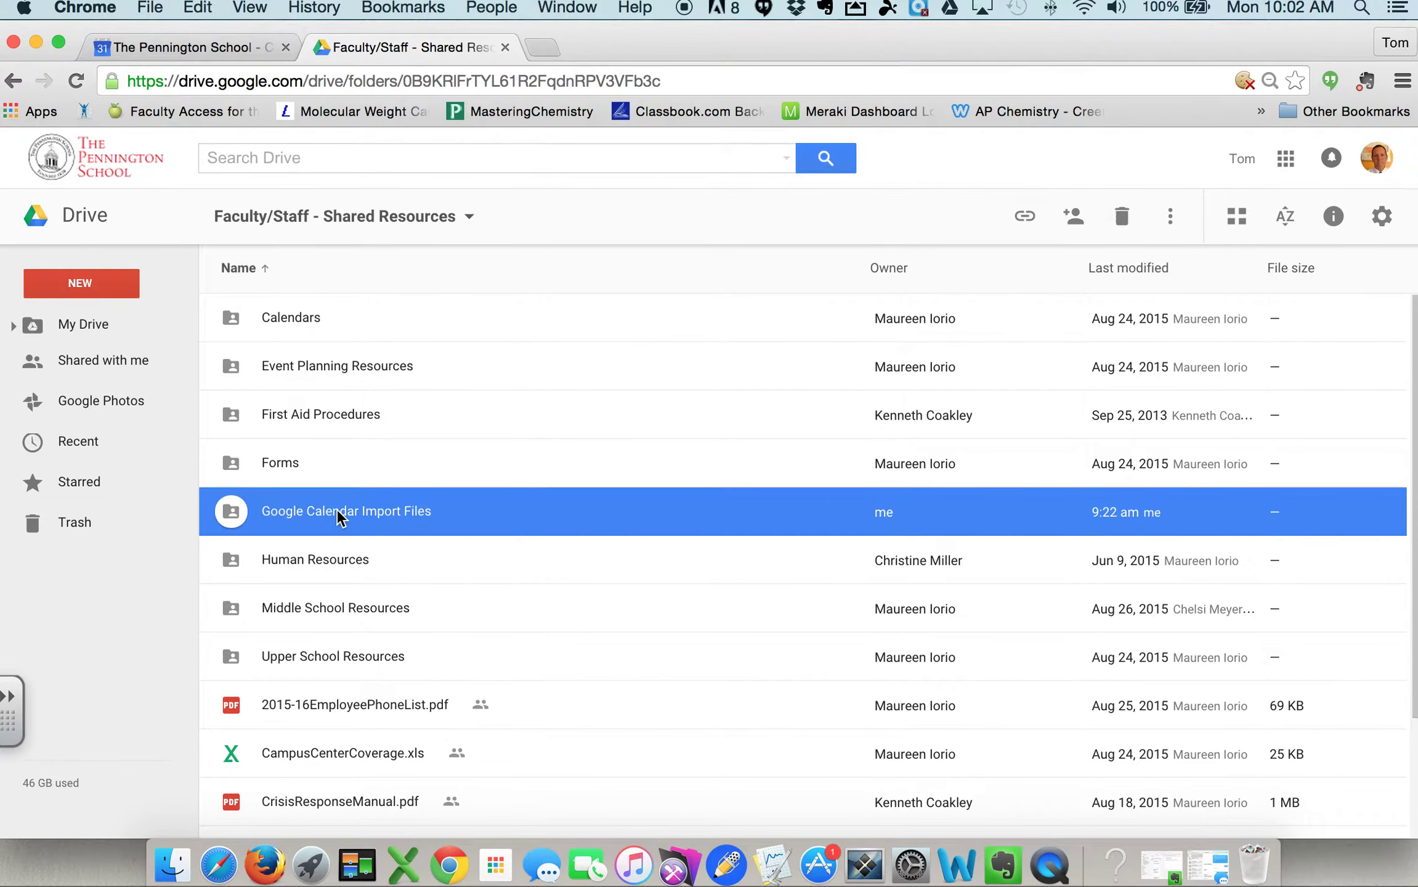
double_click(335, 511)
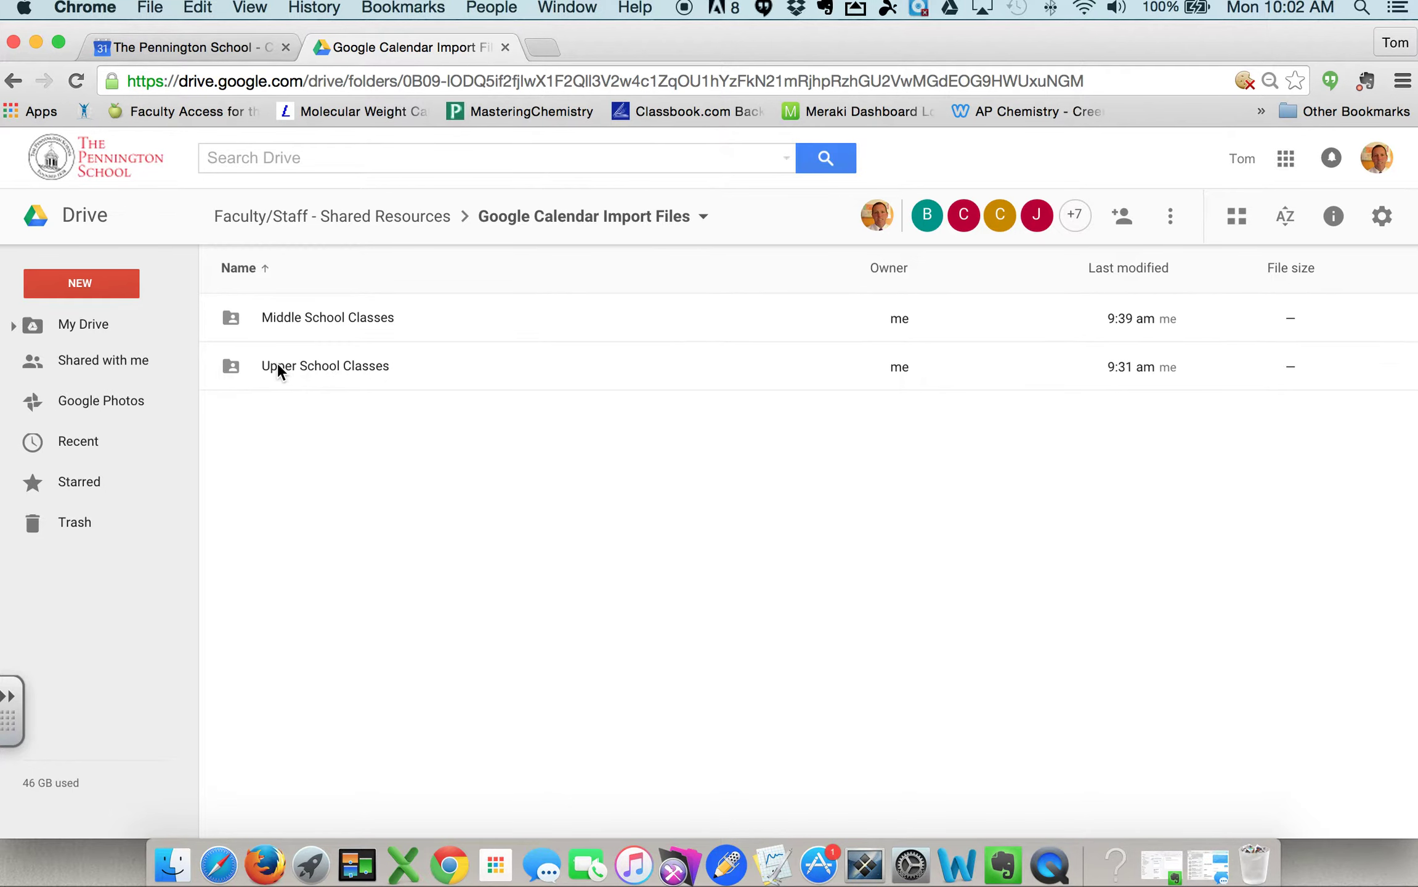
double_click(277, 365)
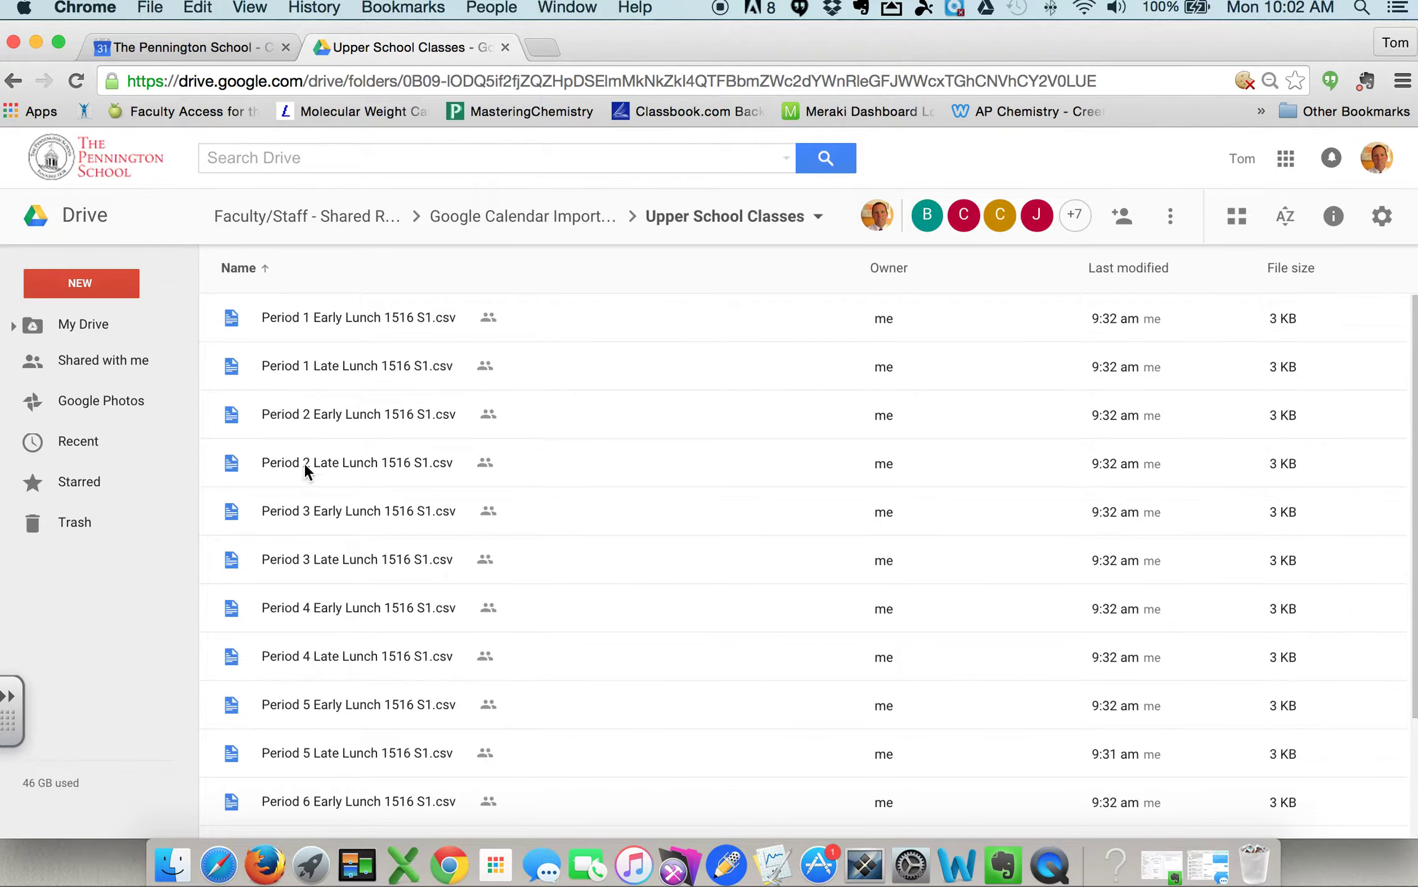
Download Period 5 Late Lunch 1516 S1.csv and open the downloaded file in Excel.
scroll(355, 512, "down", 3)
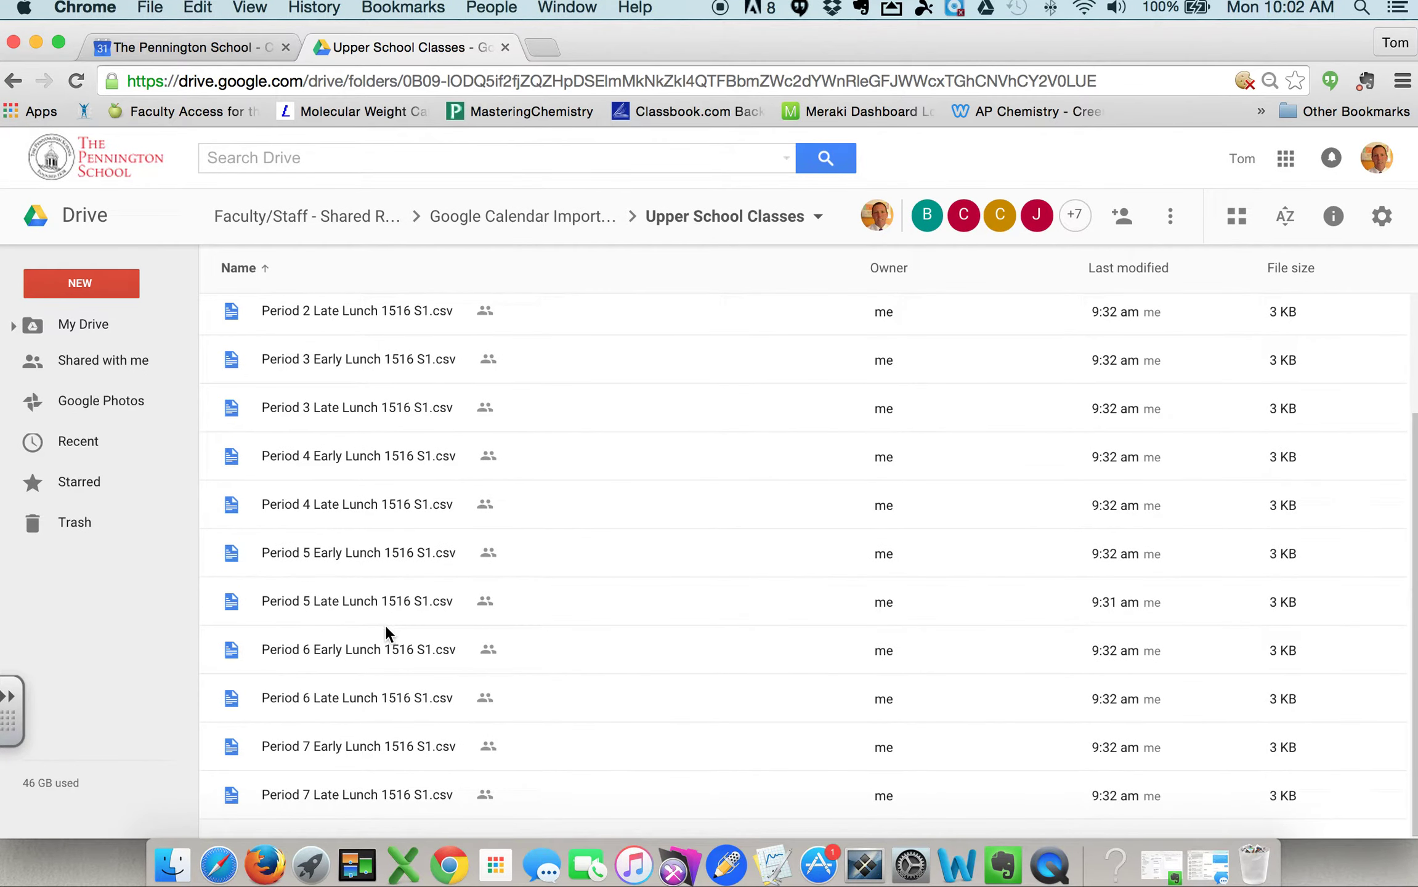
left_click(280, 598)
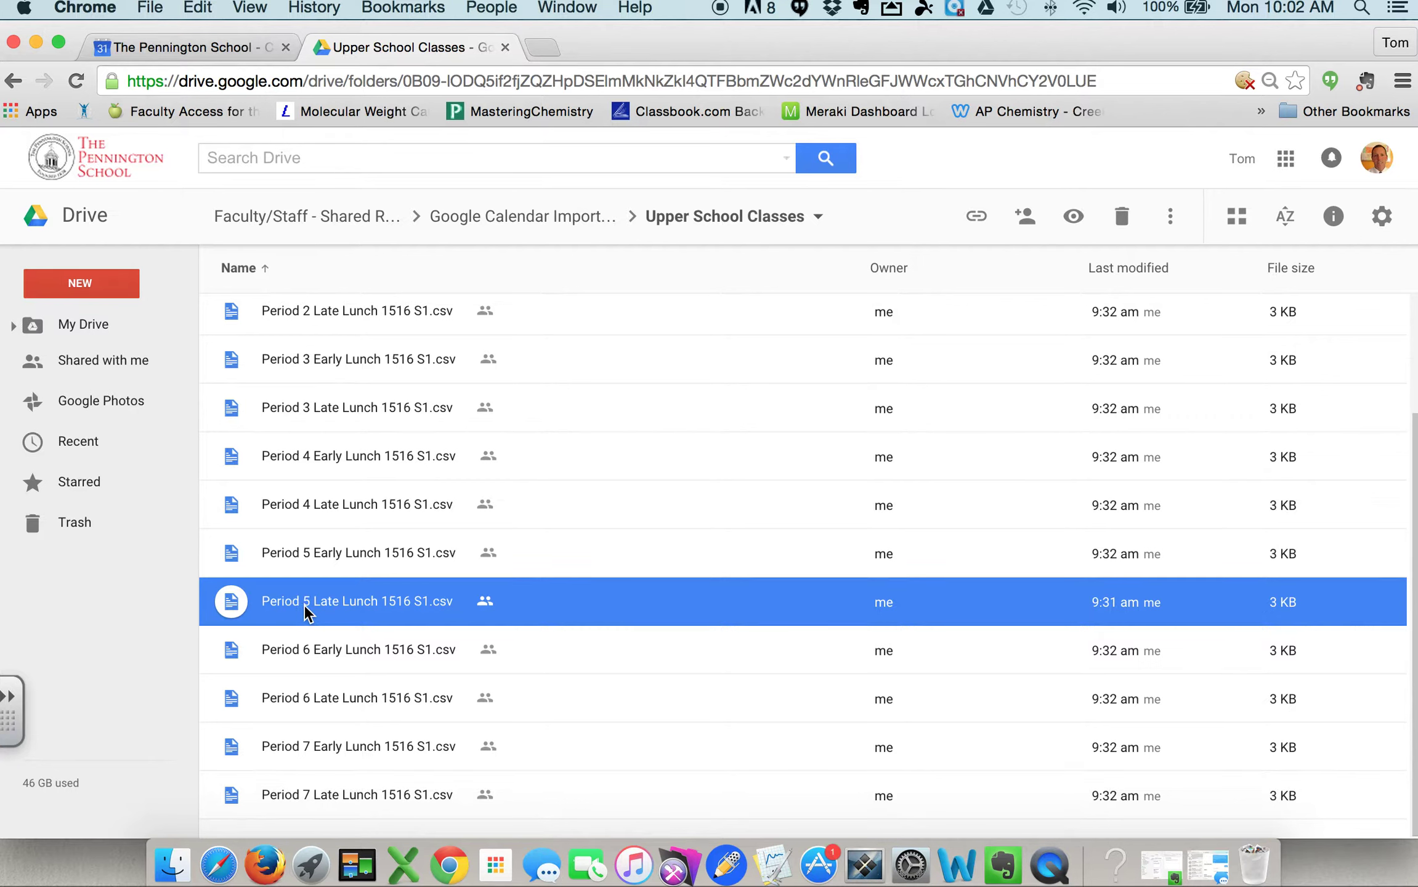
right_click(293, 608)
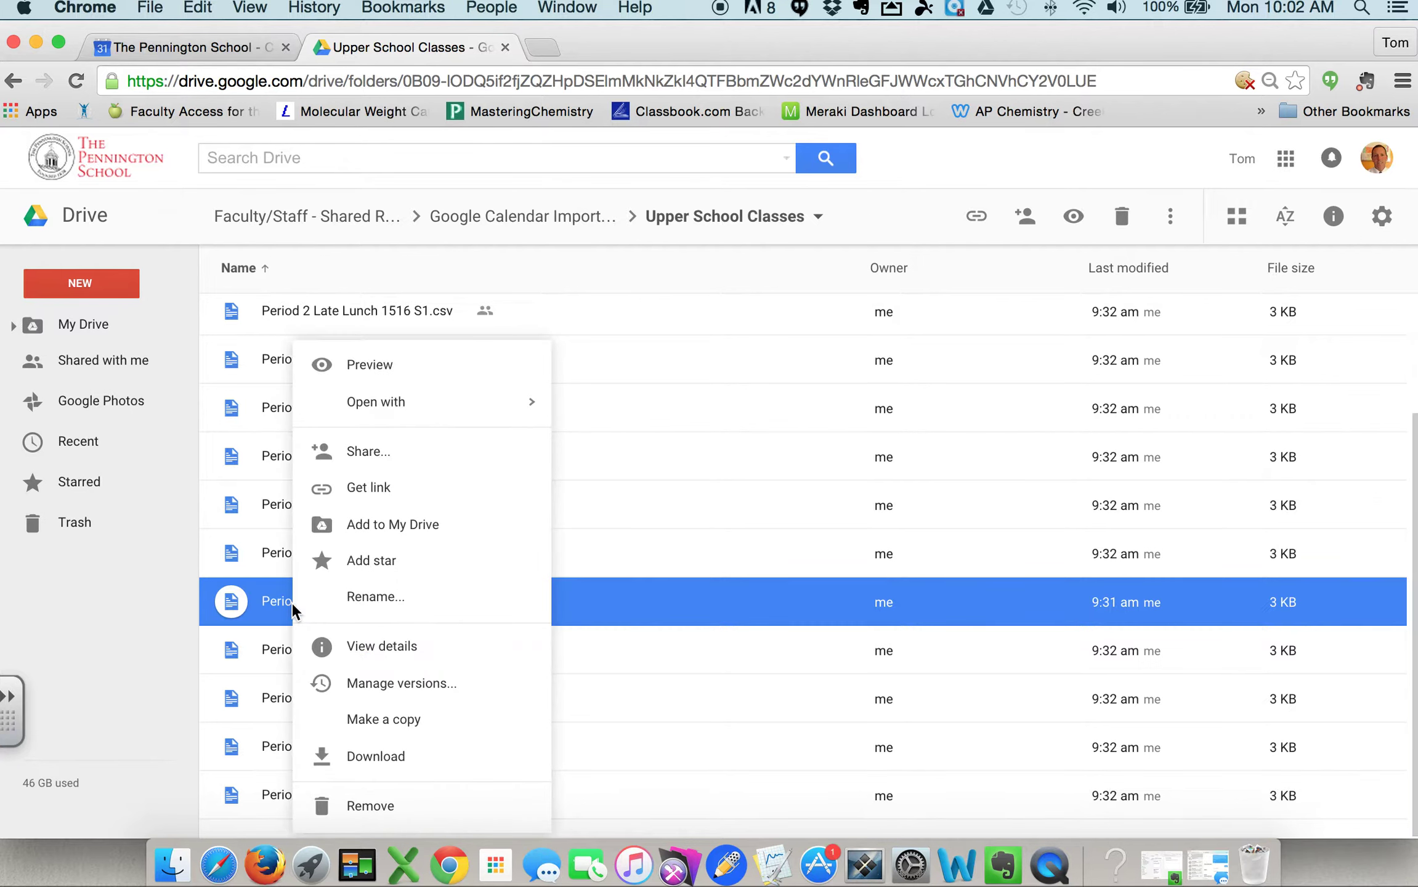
left_click(376, 759)
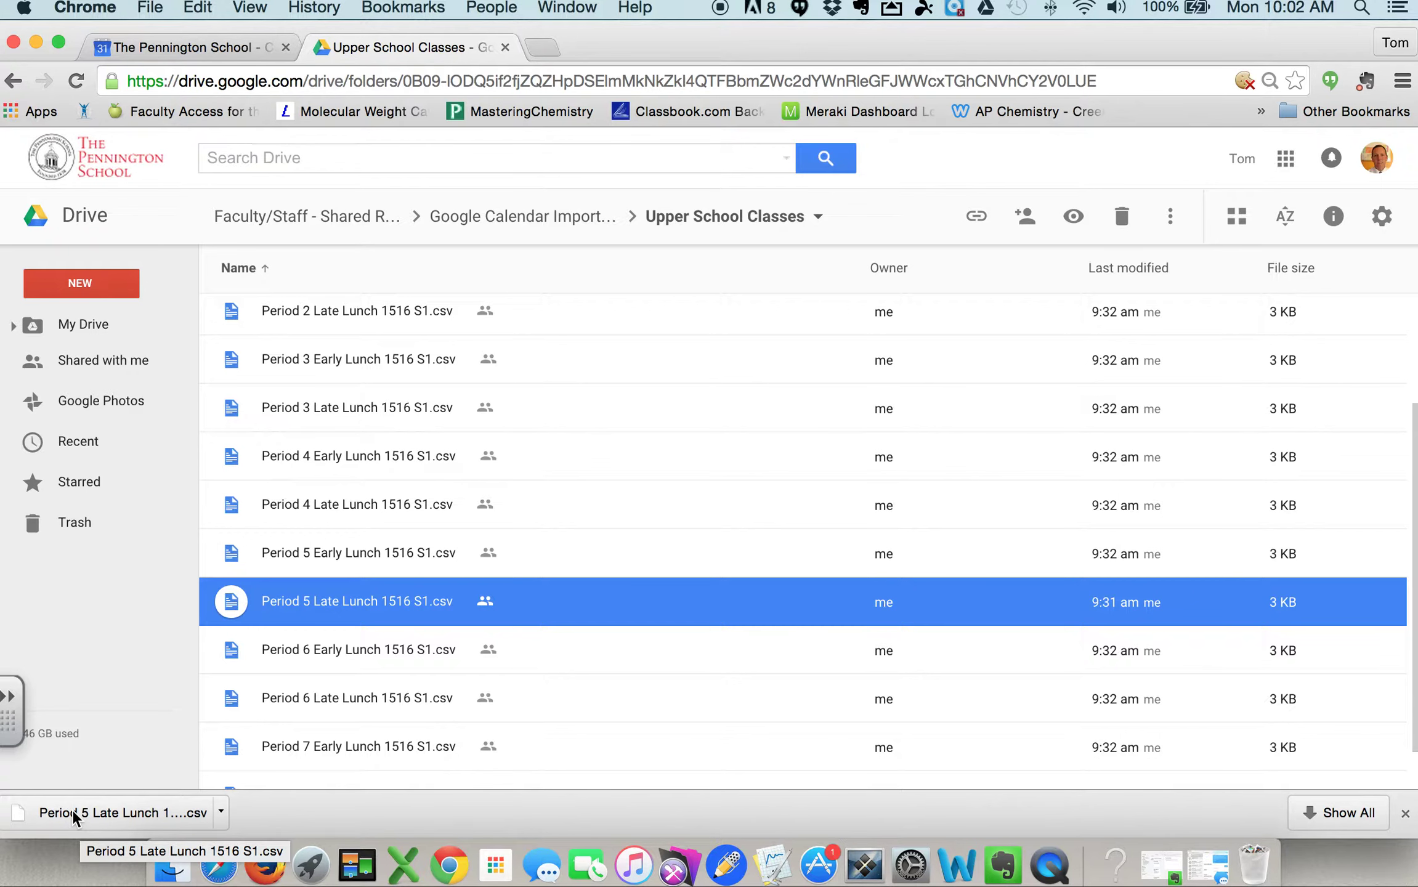
left_click(72, 810)
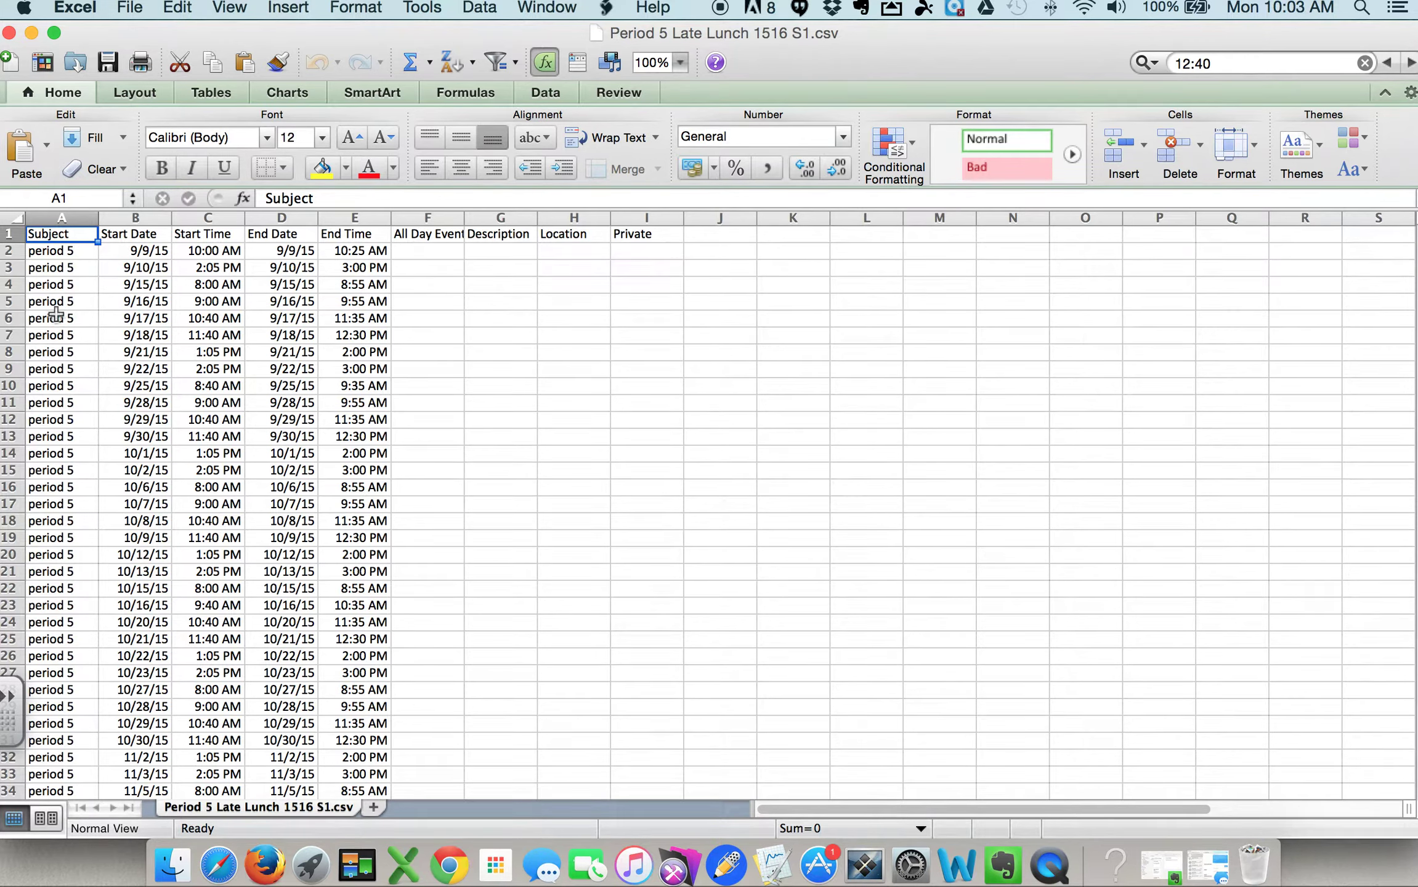
Replace the subject in cell A2 with 5-Physics.
left_click(63, 252)
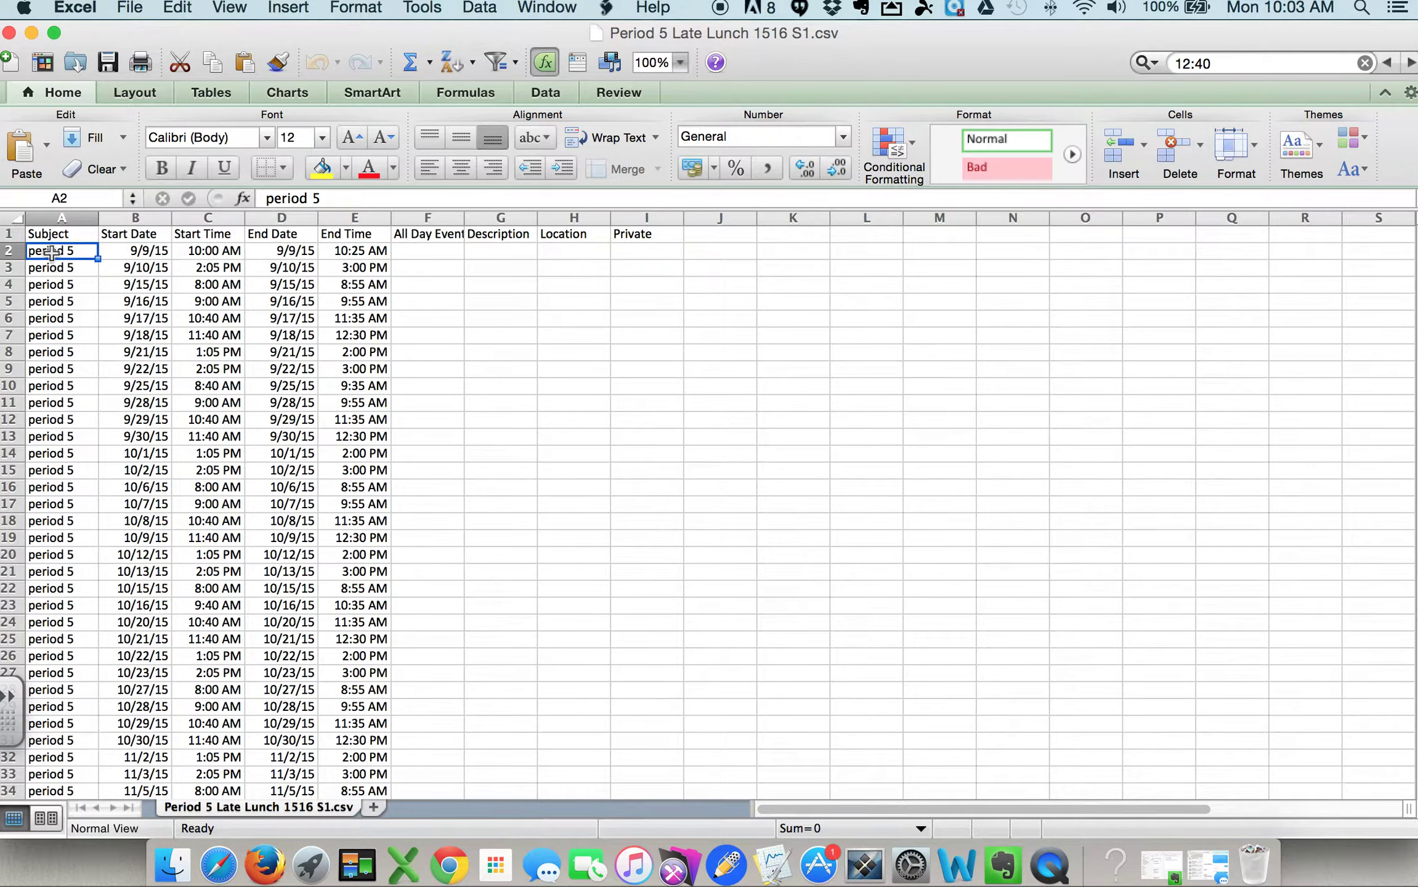
double_click(53, 251)
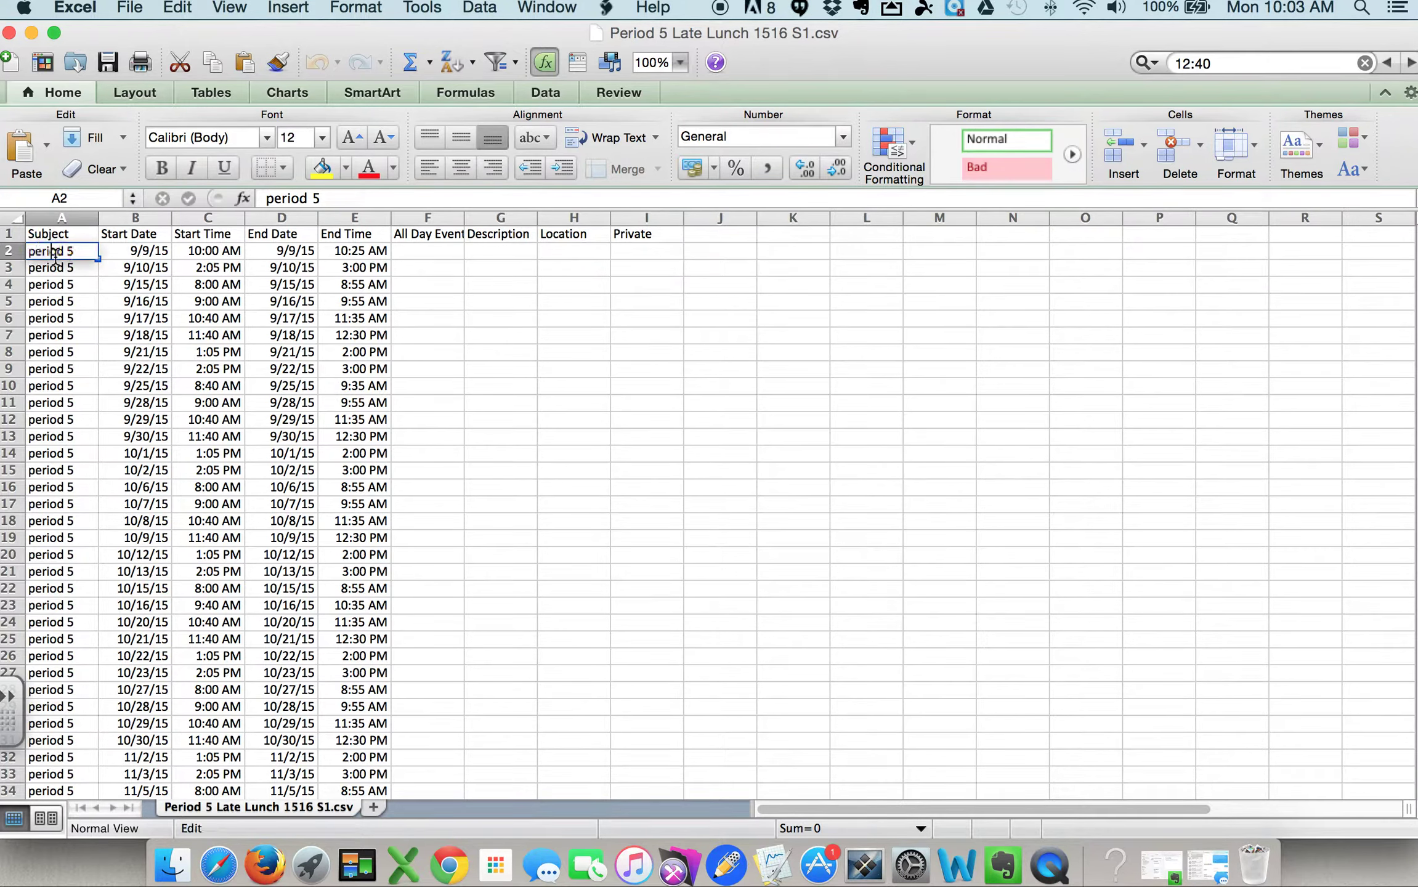
left_click_drag(54, 252, 14, 253)
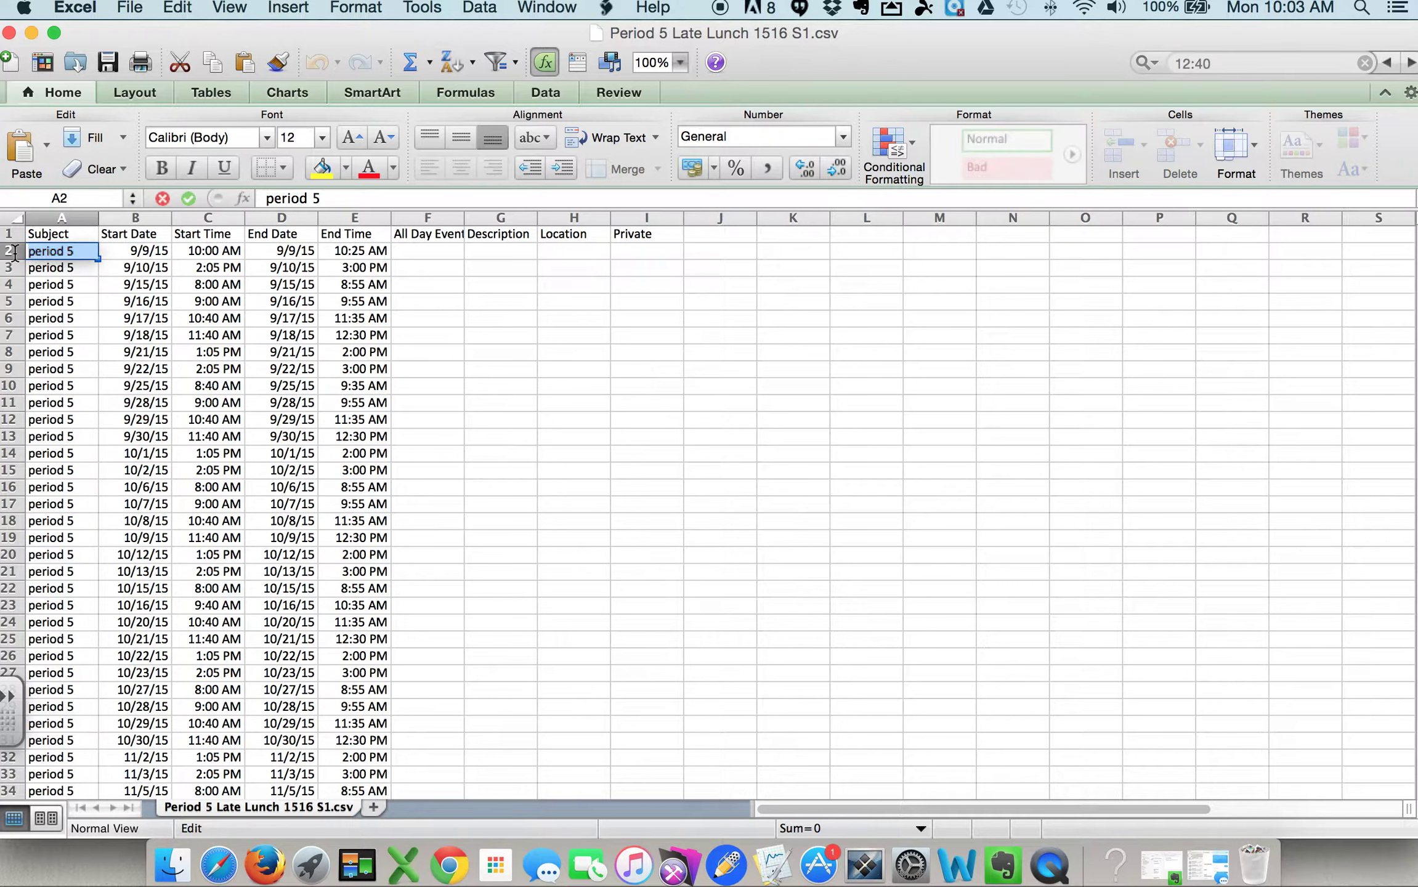
type("5-Physicxs")
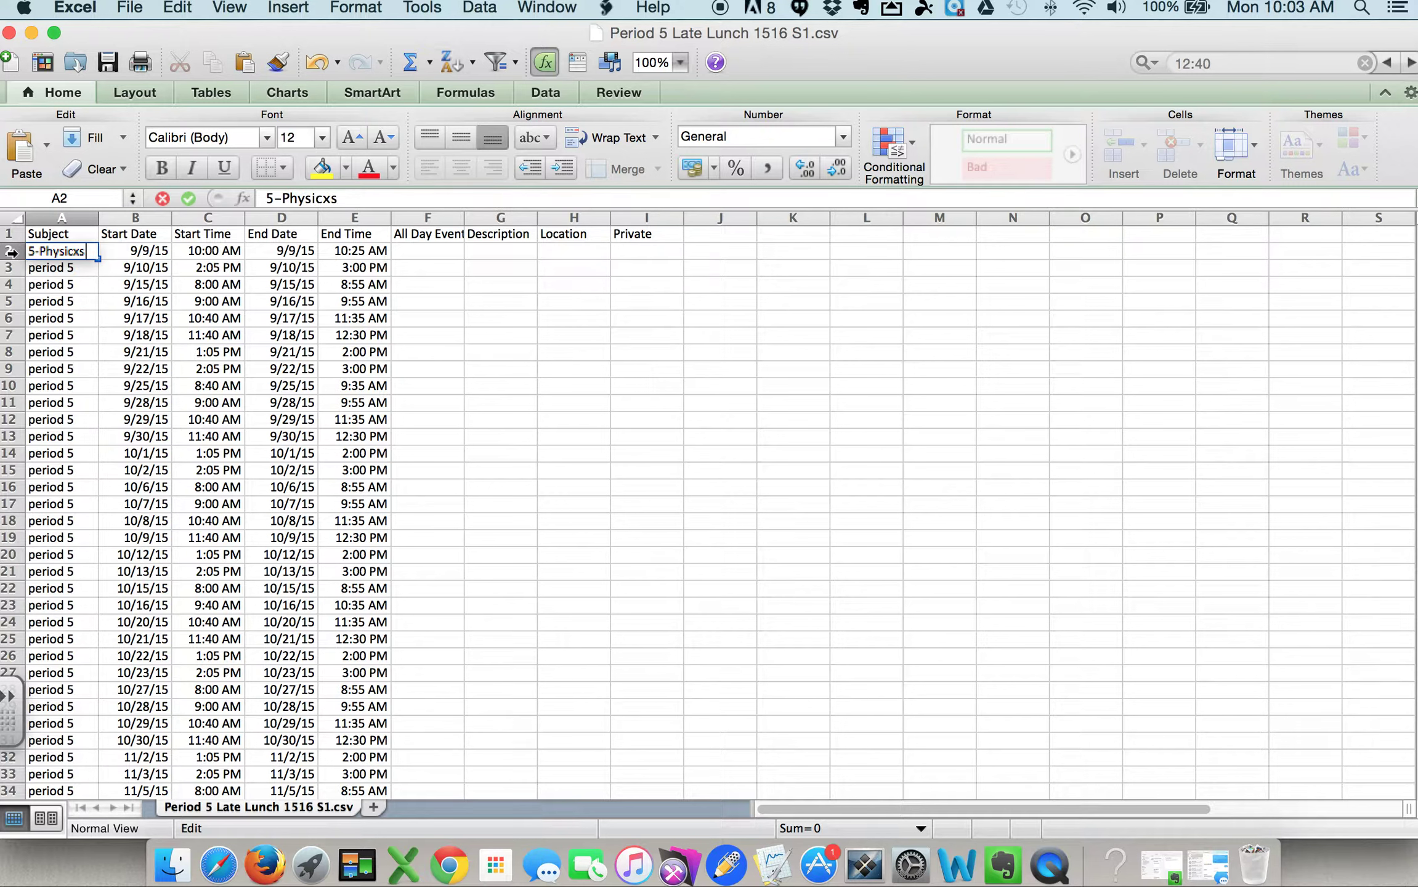
key("BackSpace")
key("BackSpace")
type("s")
left_click(51, 272)
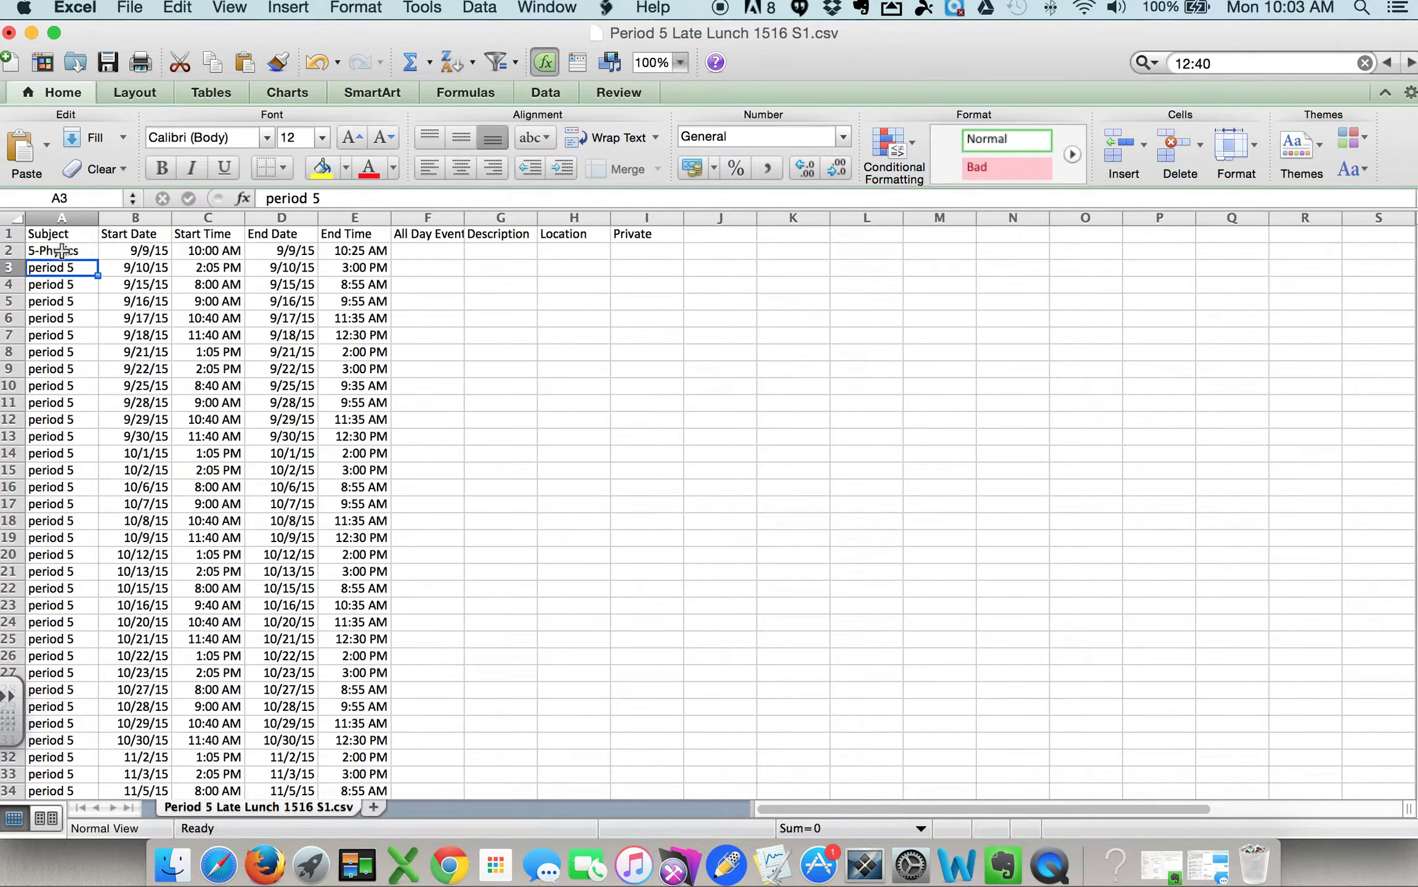
Fill the 5-Physics subject from A2 down the Subject column through row 64.
left_click(62, 250)
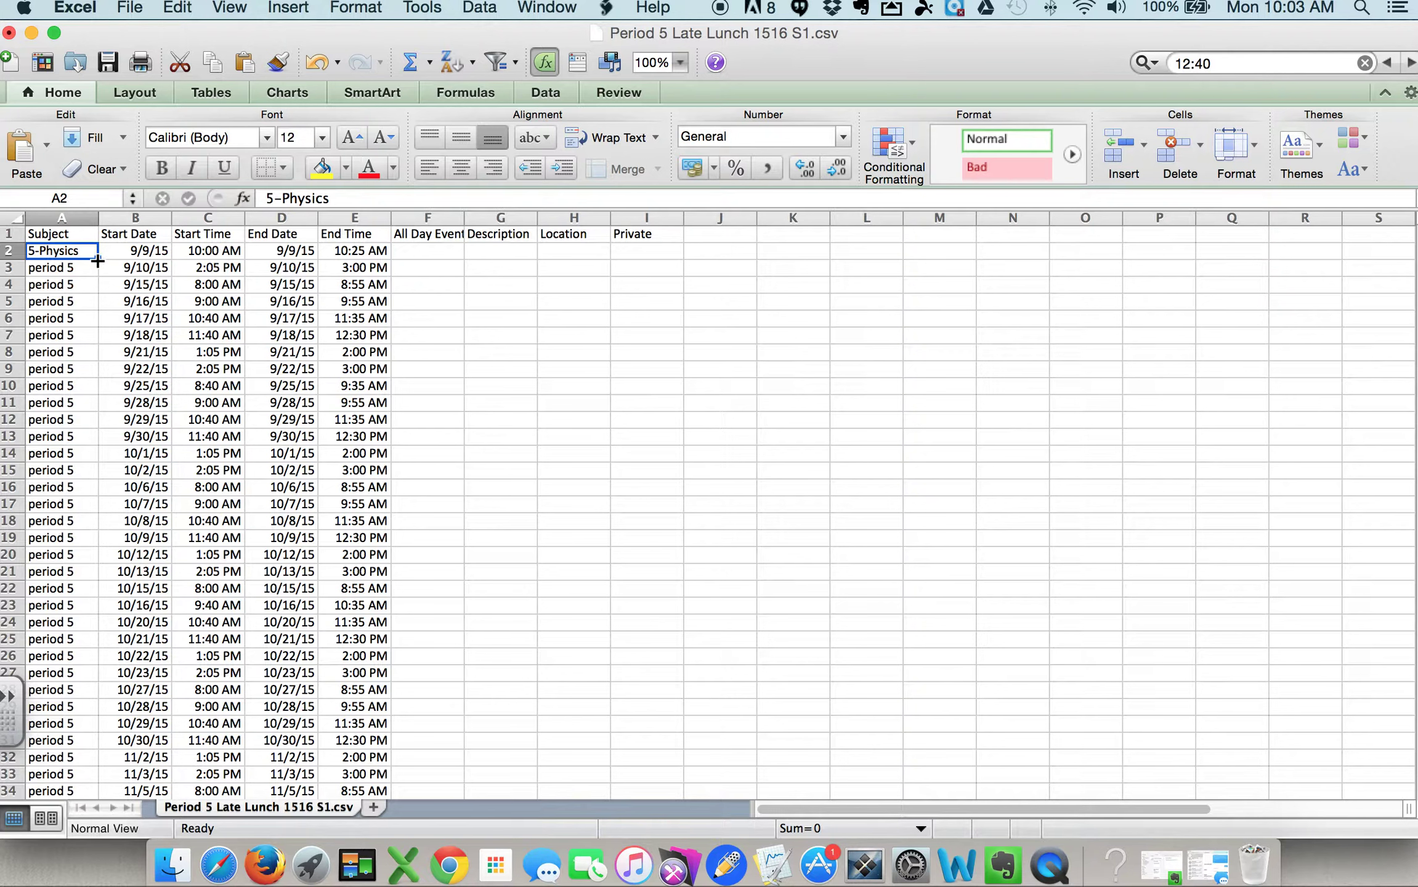
left_click_drag(99, 261, 94, 627)
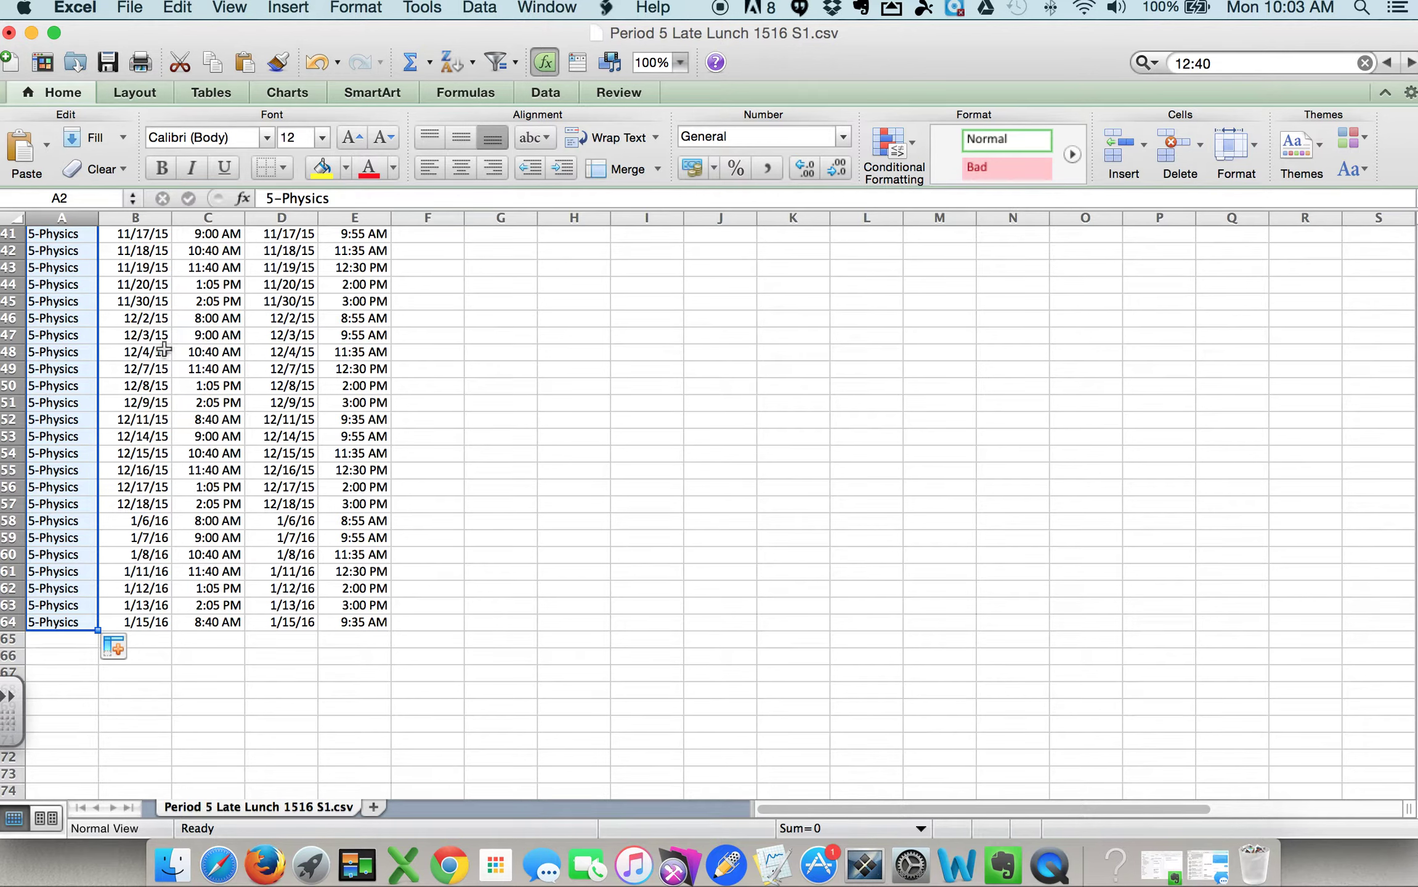
scroll(166, 350, "up", 12)
scroll(180, 348, "up", 1)
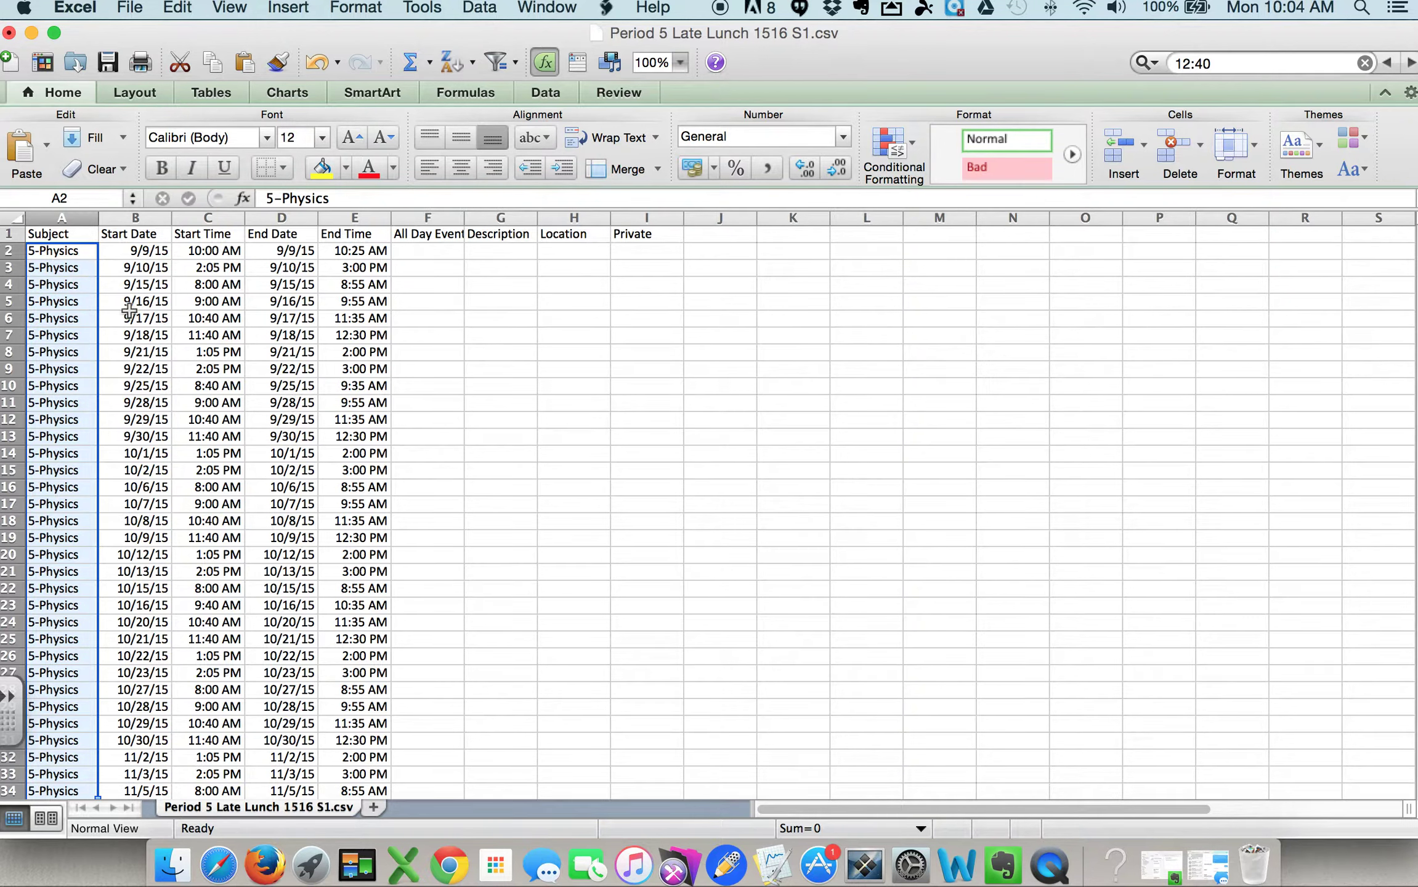
Close the period 5 workbook, saving the changes and keeping the CSV format.
left_click(9, 33)
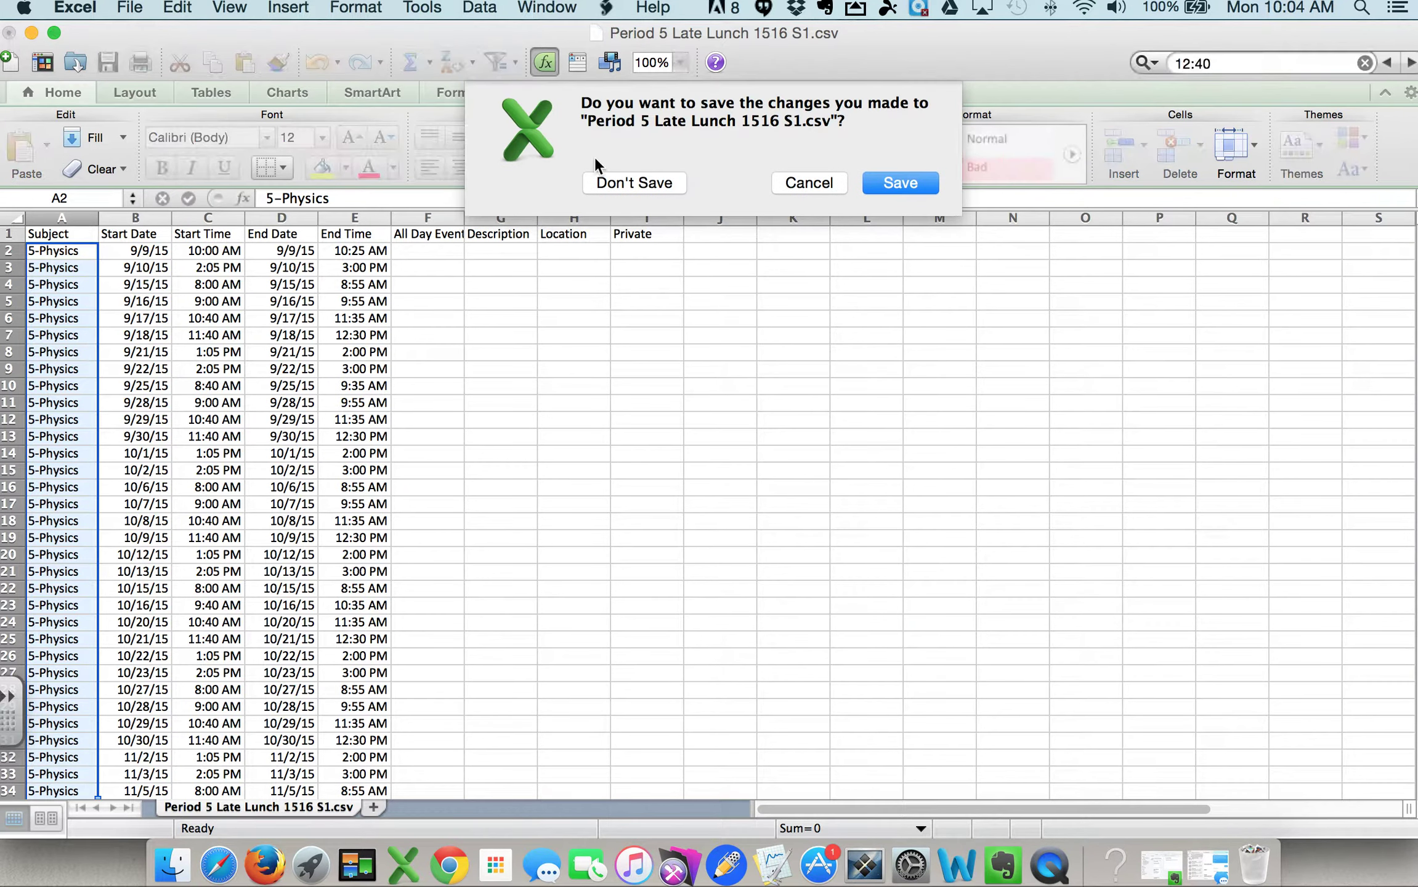
left_click(899, 181)
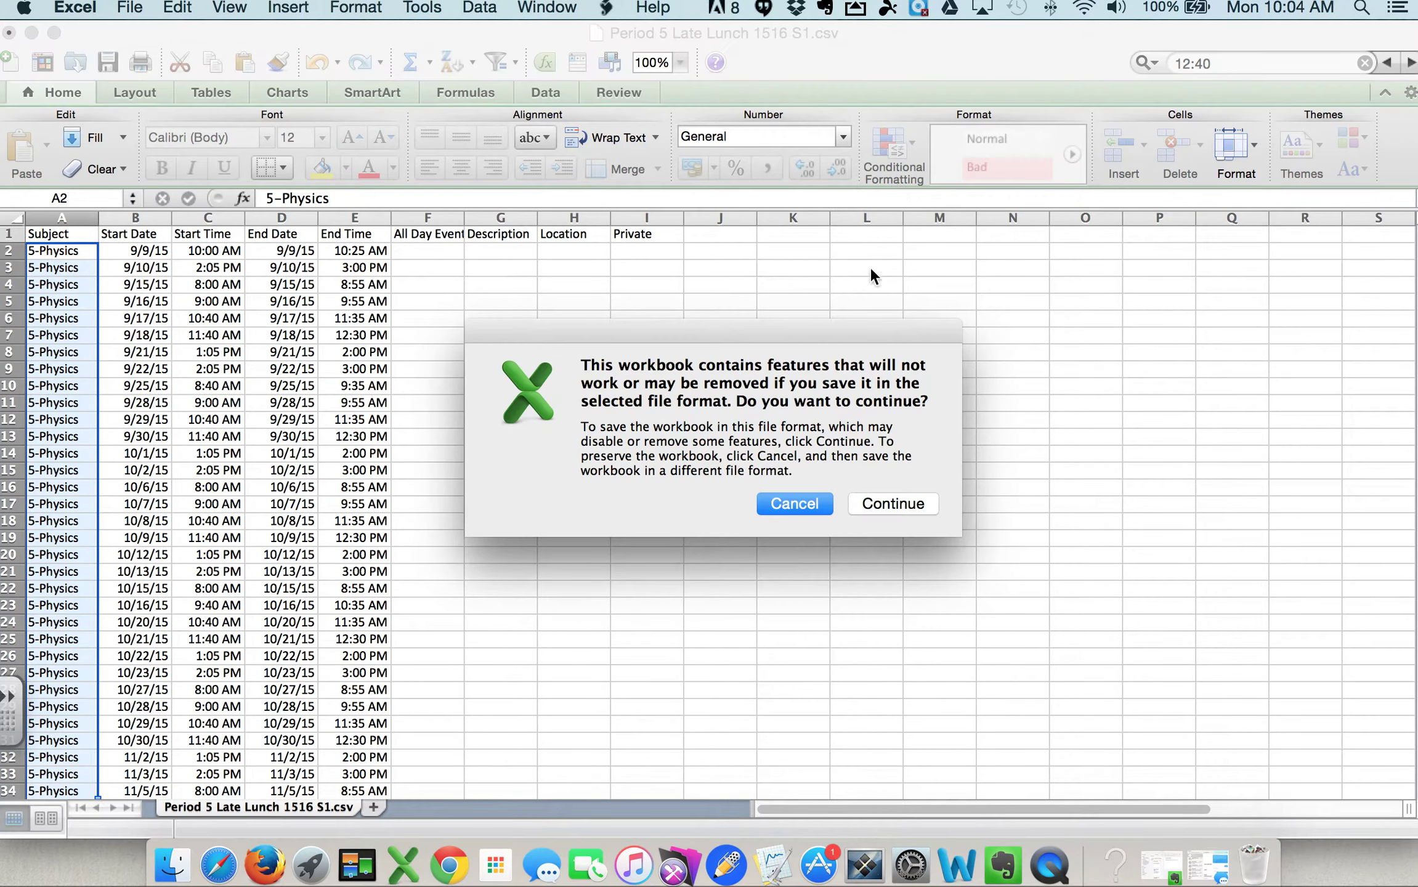
left_click(889, 503)
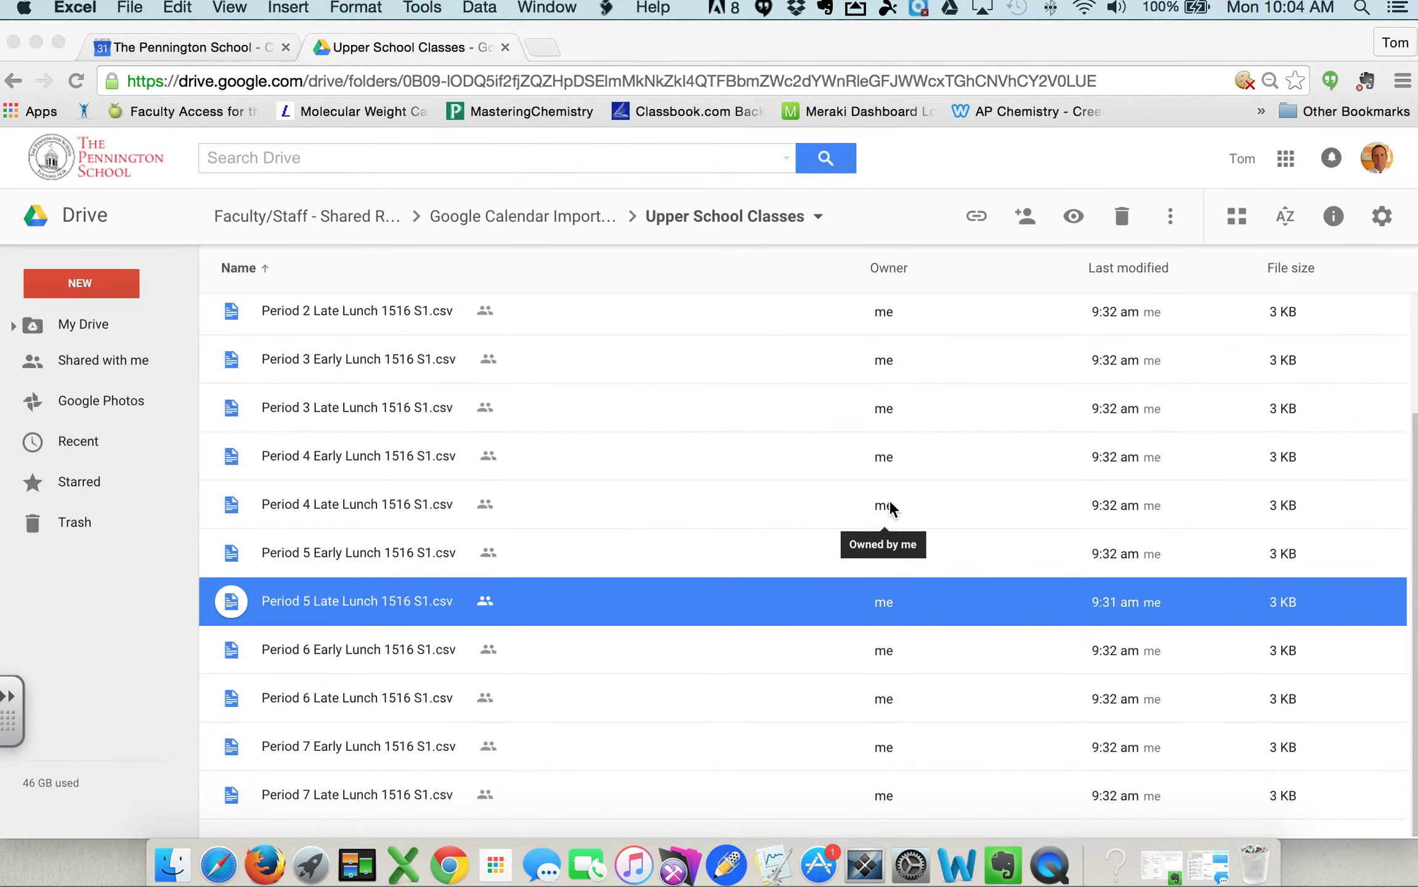
In Google Calendar, import Period 5 Late Lunch 1516 S1.csv from Downloads into the 5-Physics calendar and show the week of Sep 14 – 20, 2015.
left_click(193, 51)
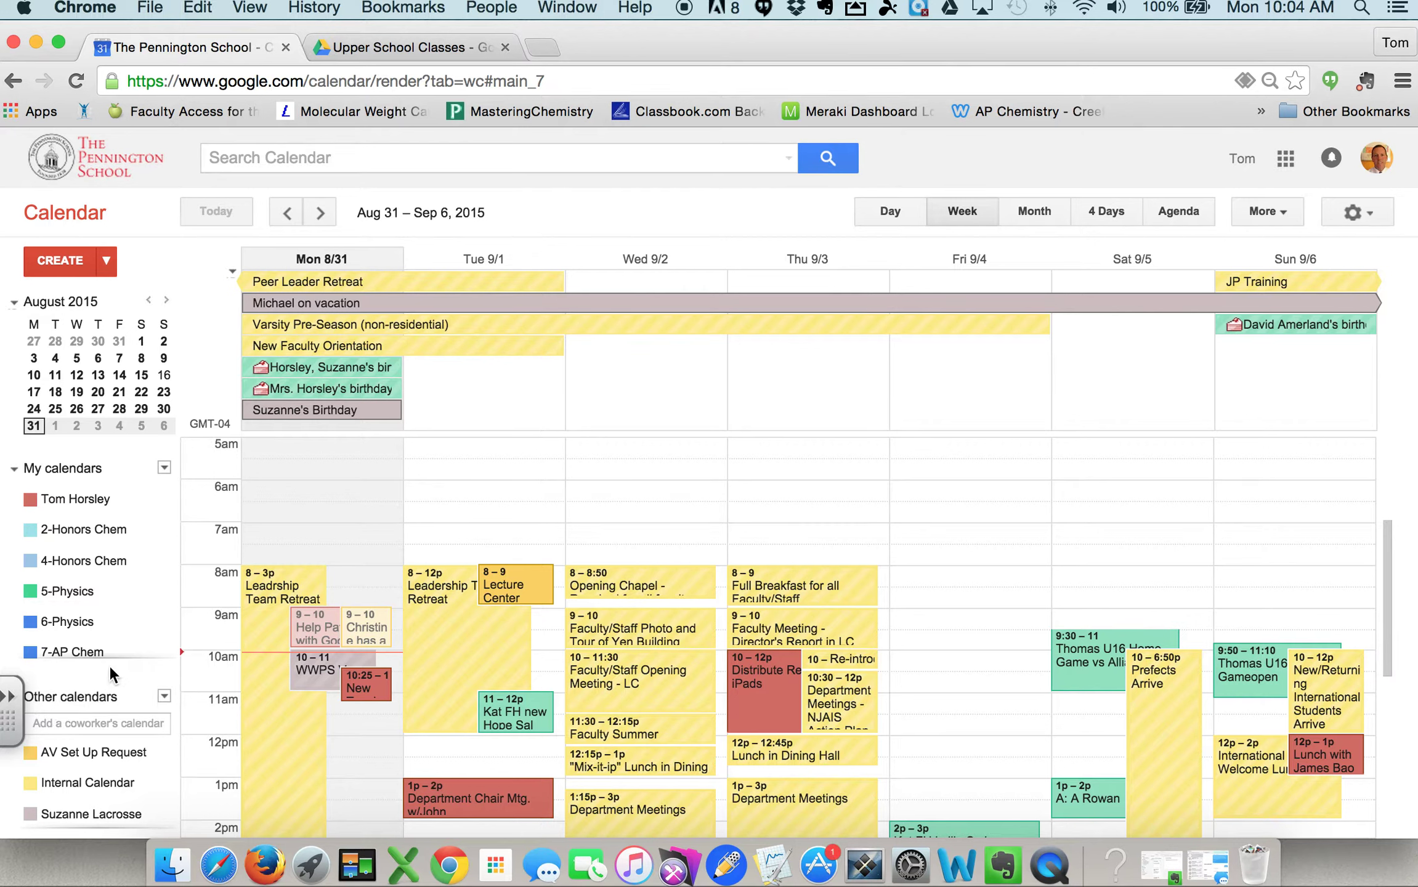
left_click(164, 697)
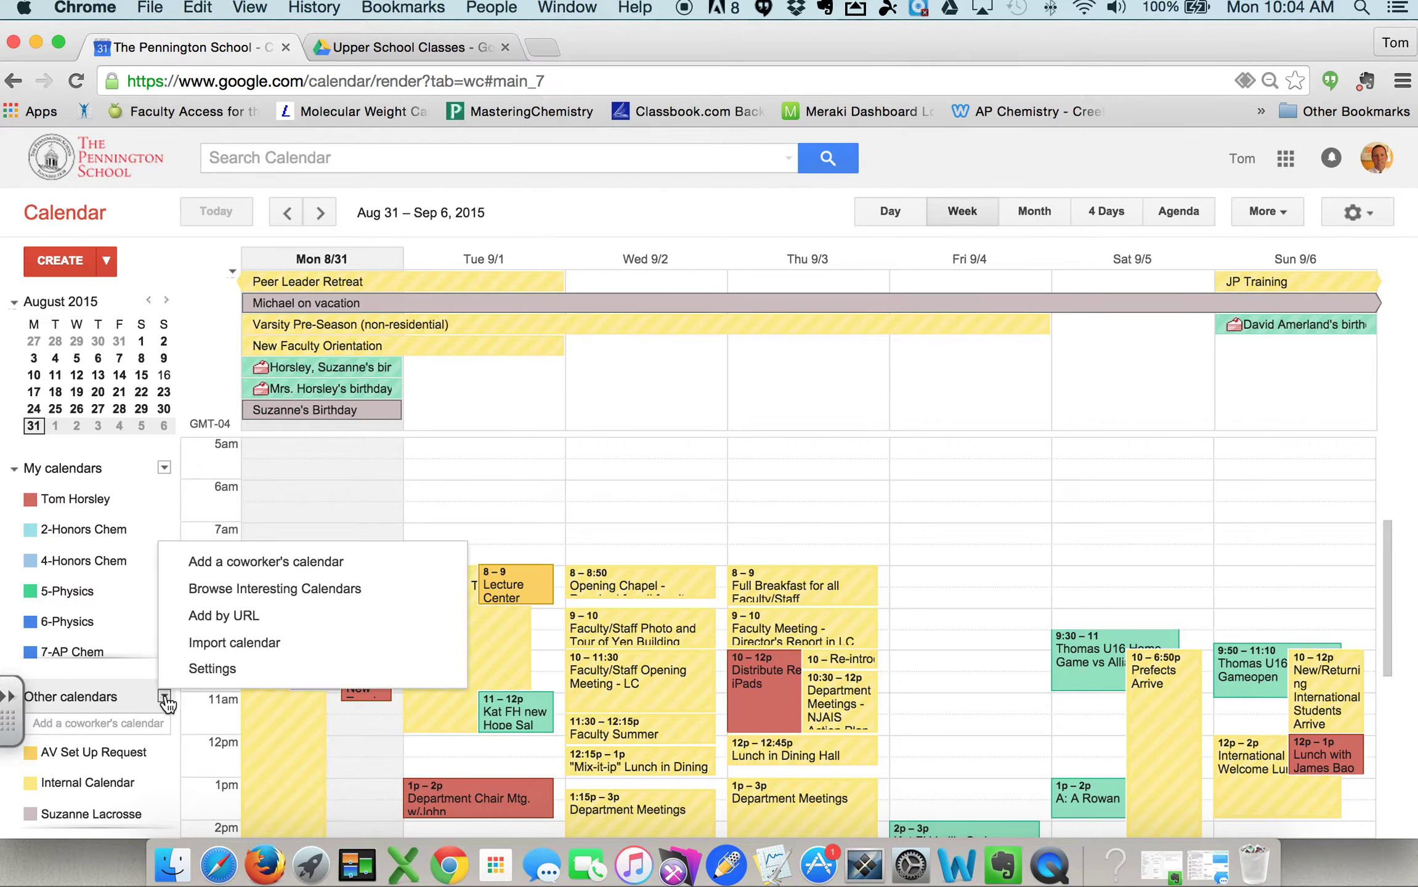
left_click(204, 644)
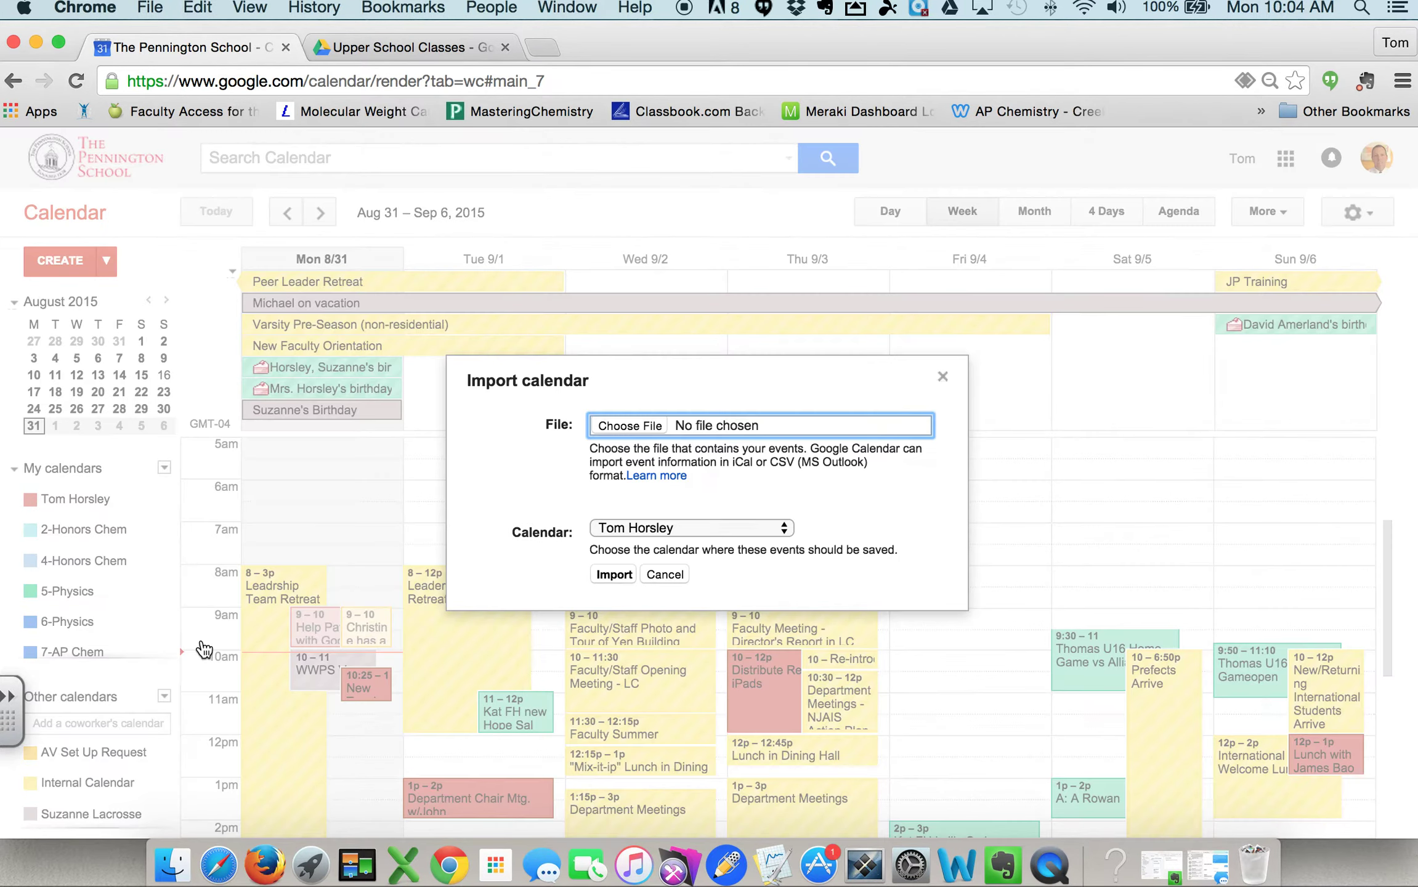
left_click(615, 527)
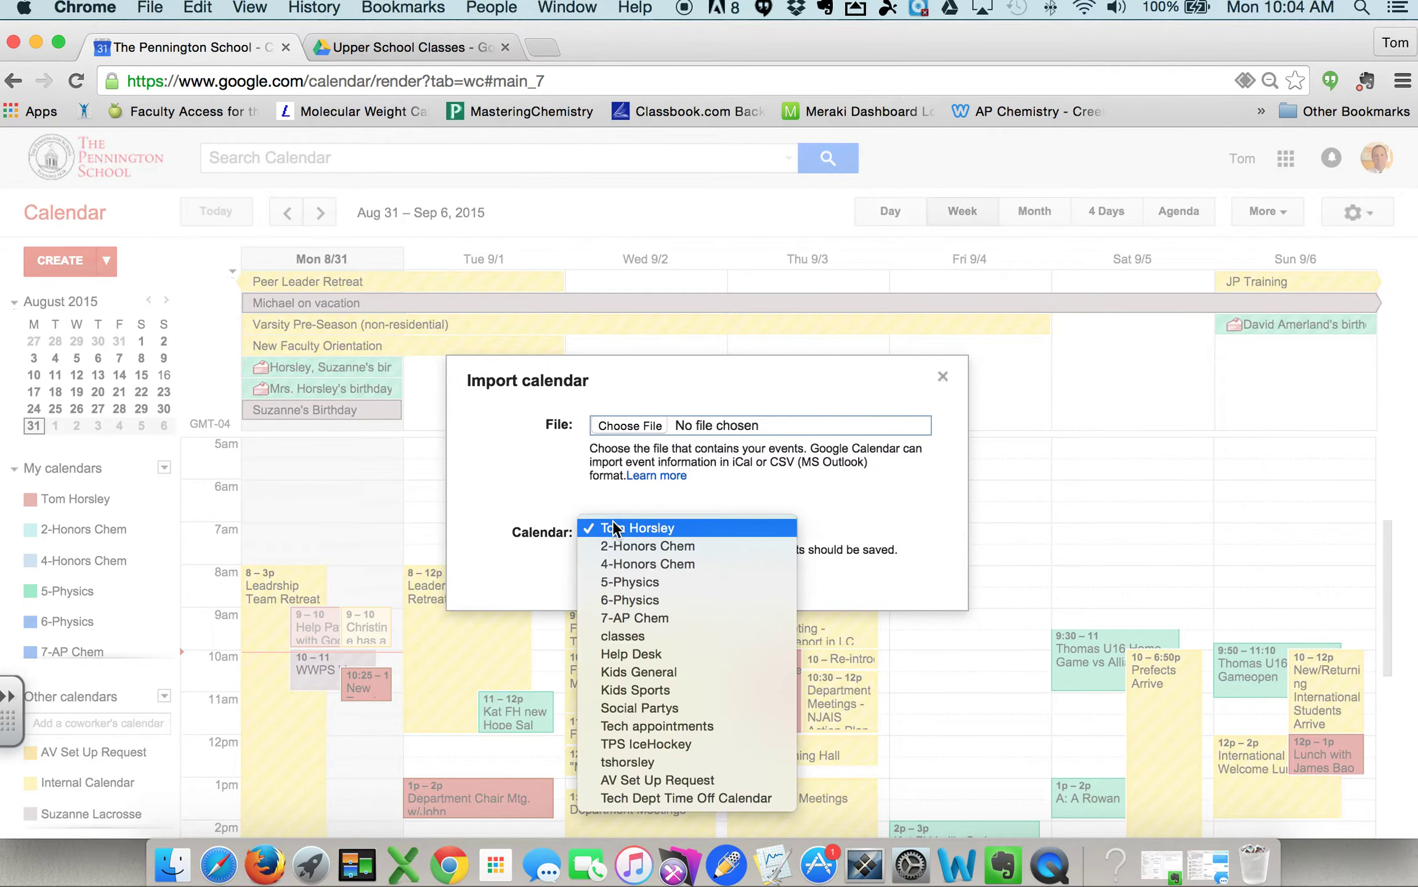
left_click(626, 582)
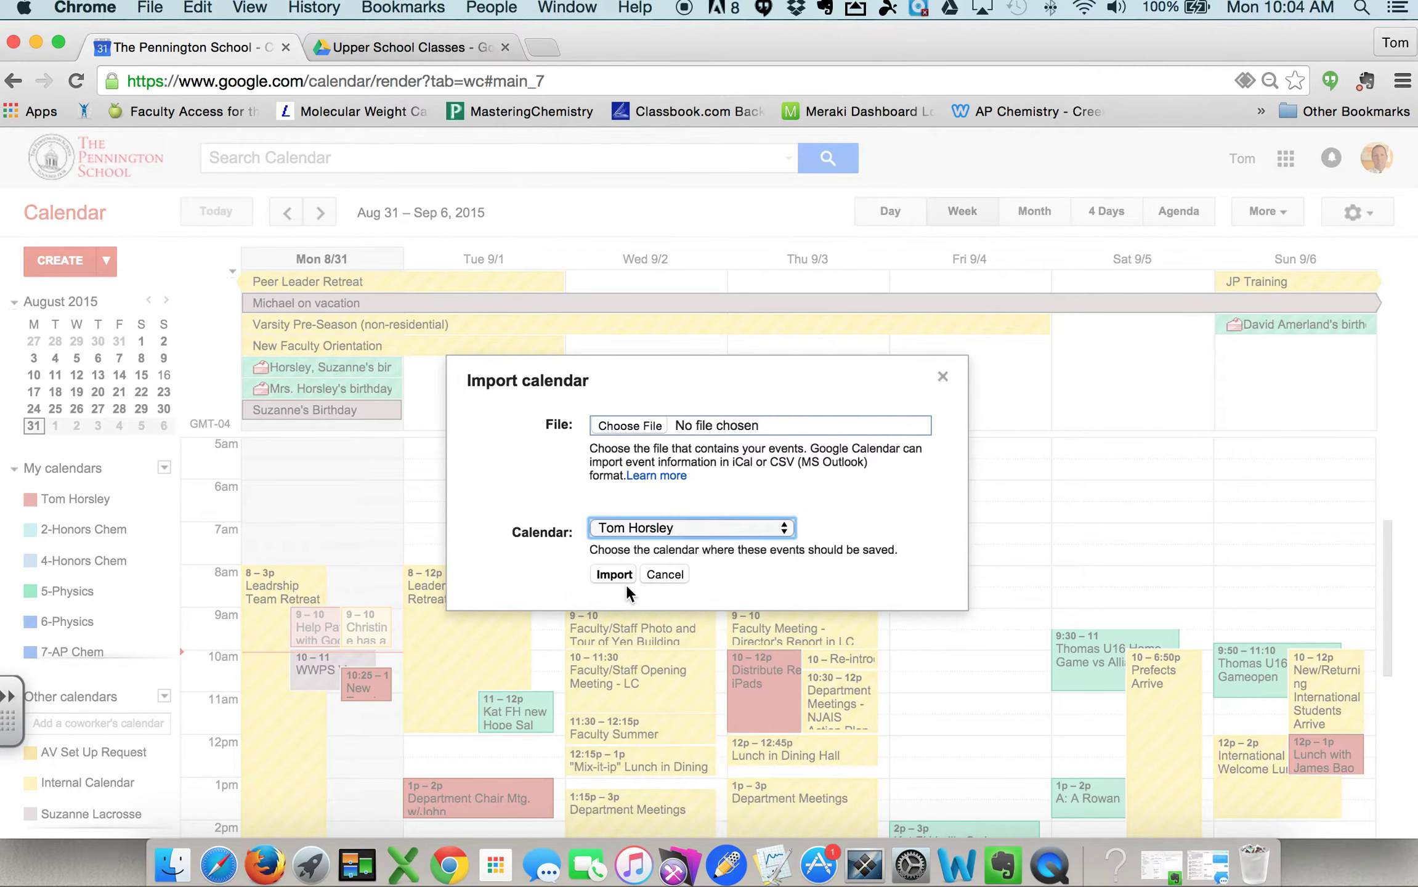
left_click(622, 424)
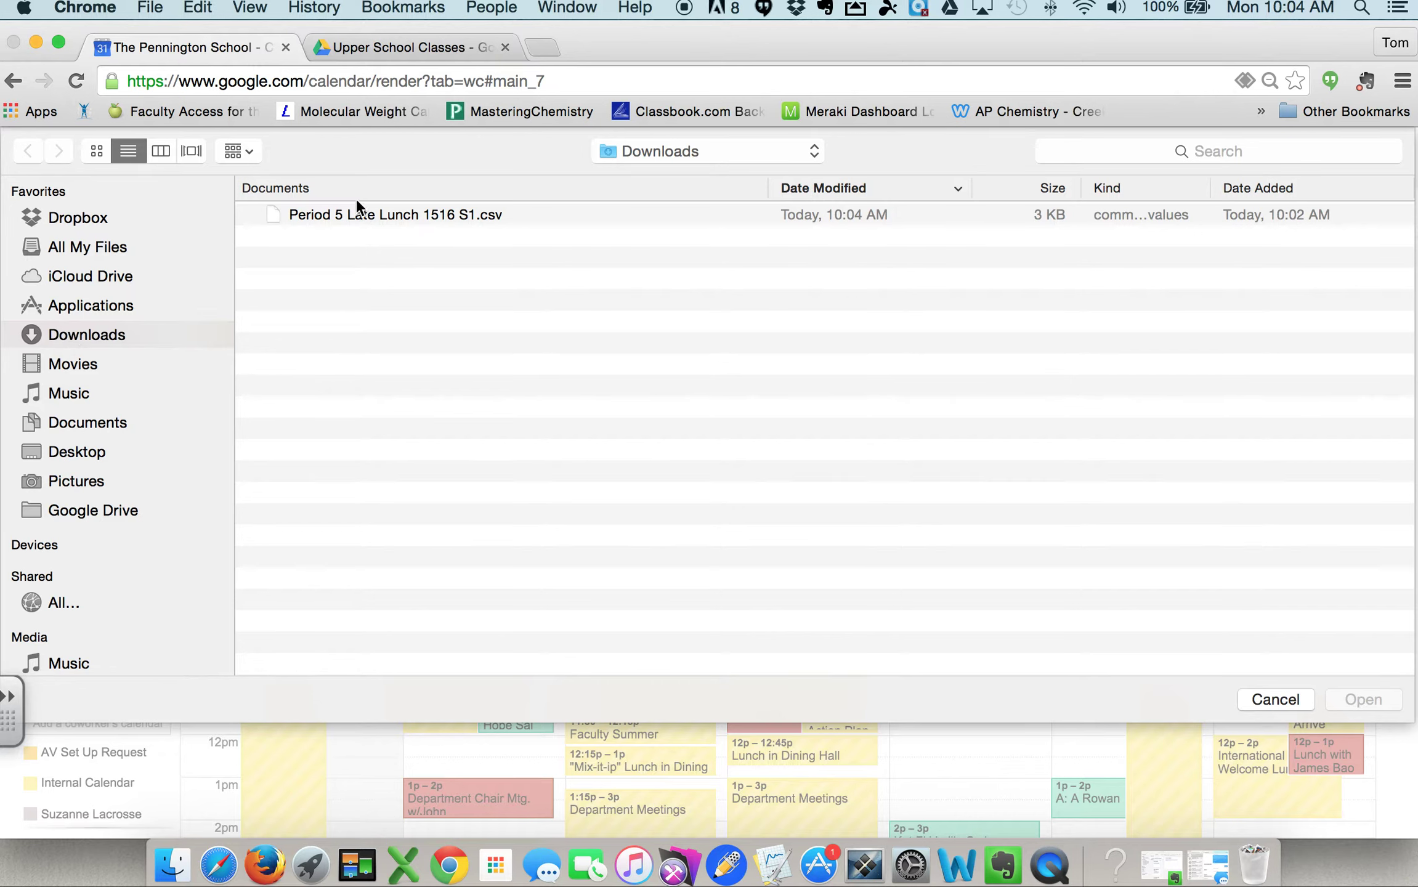
left_click(307, 218)
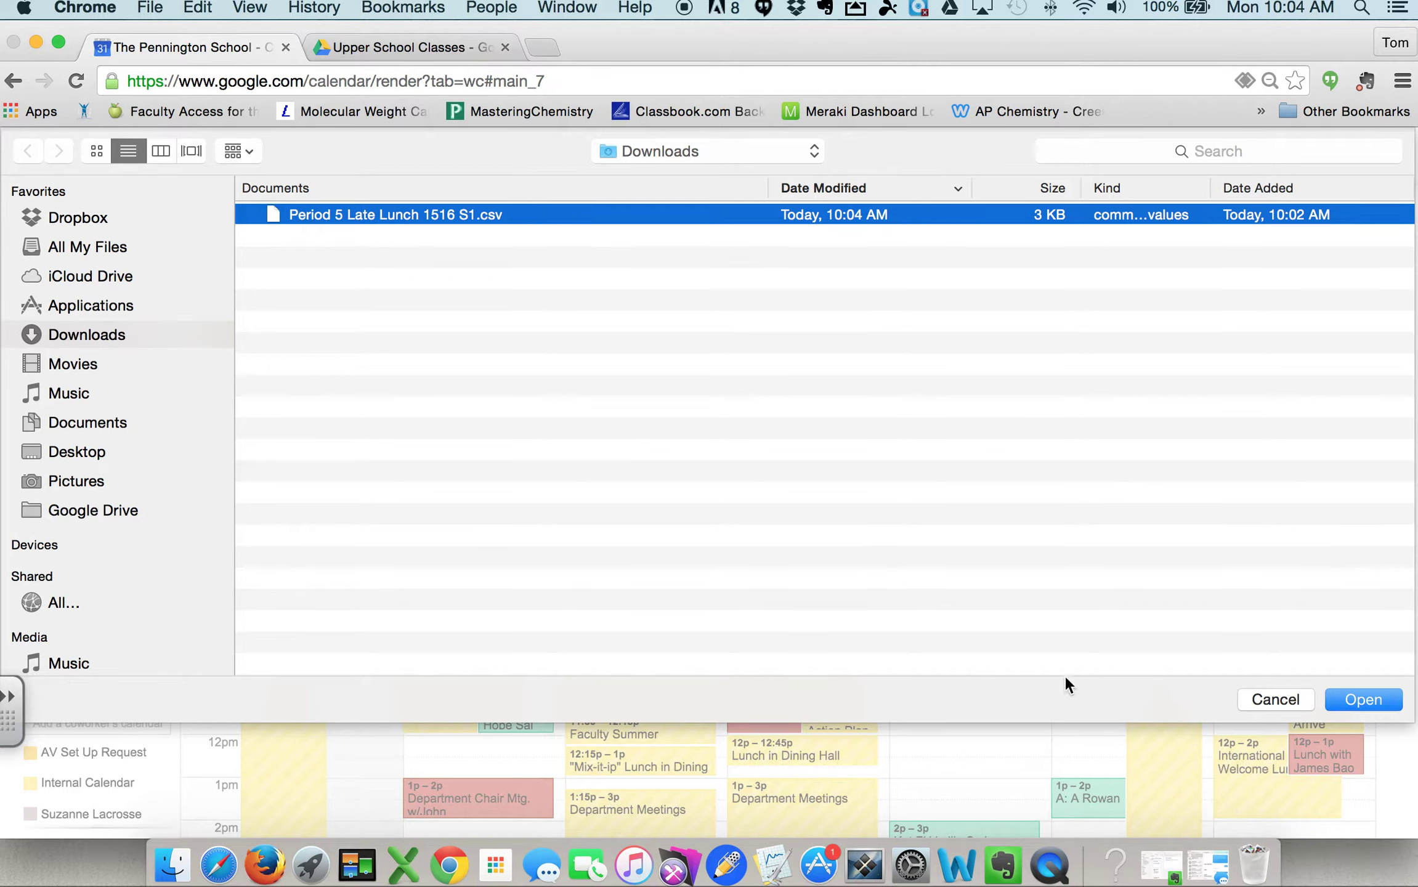
left_click(1360, 696)
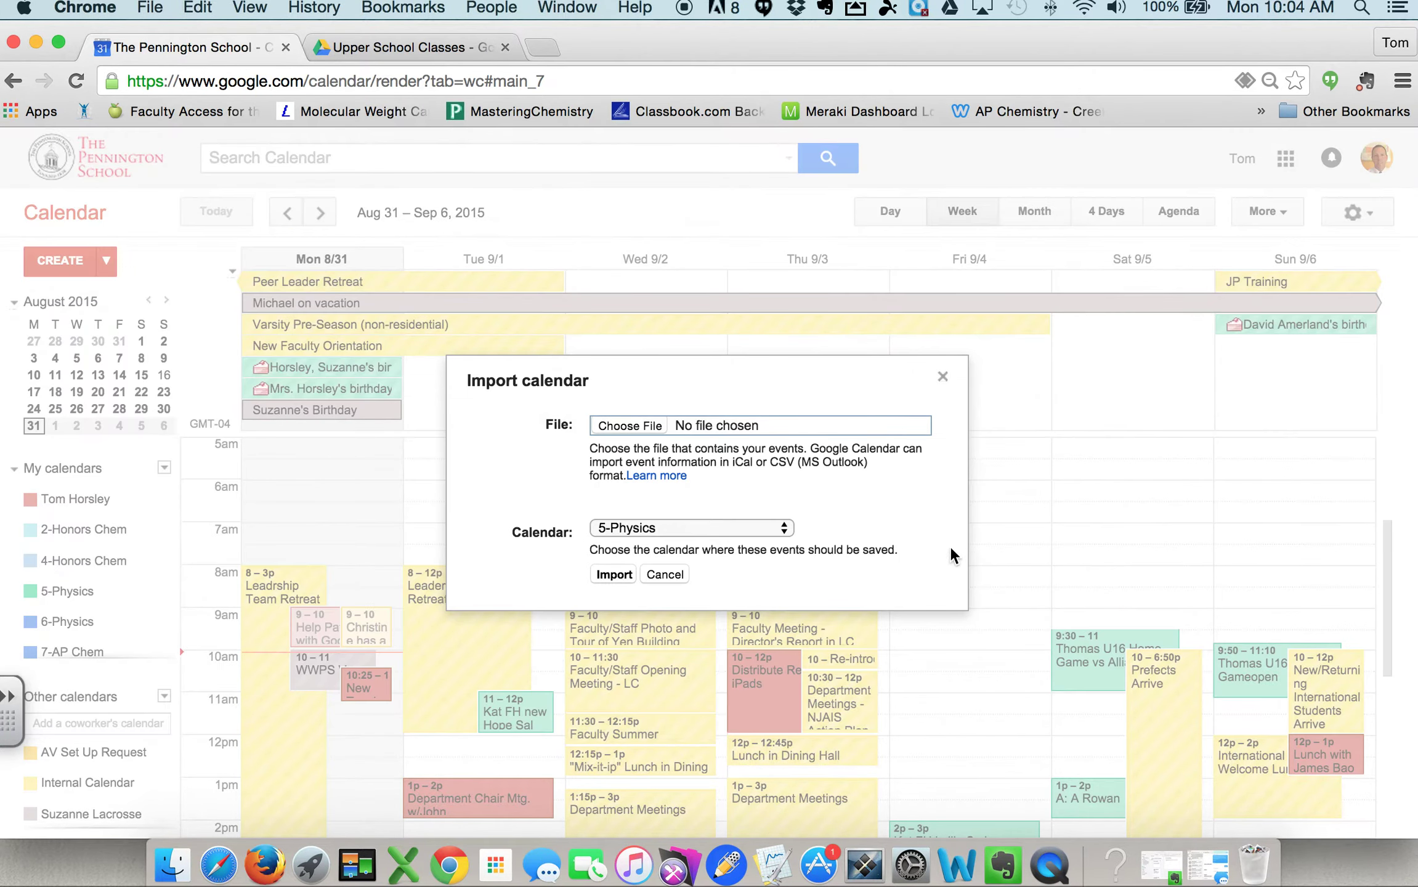
left_click(611, 576)
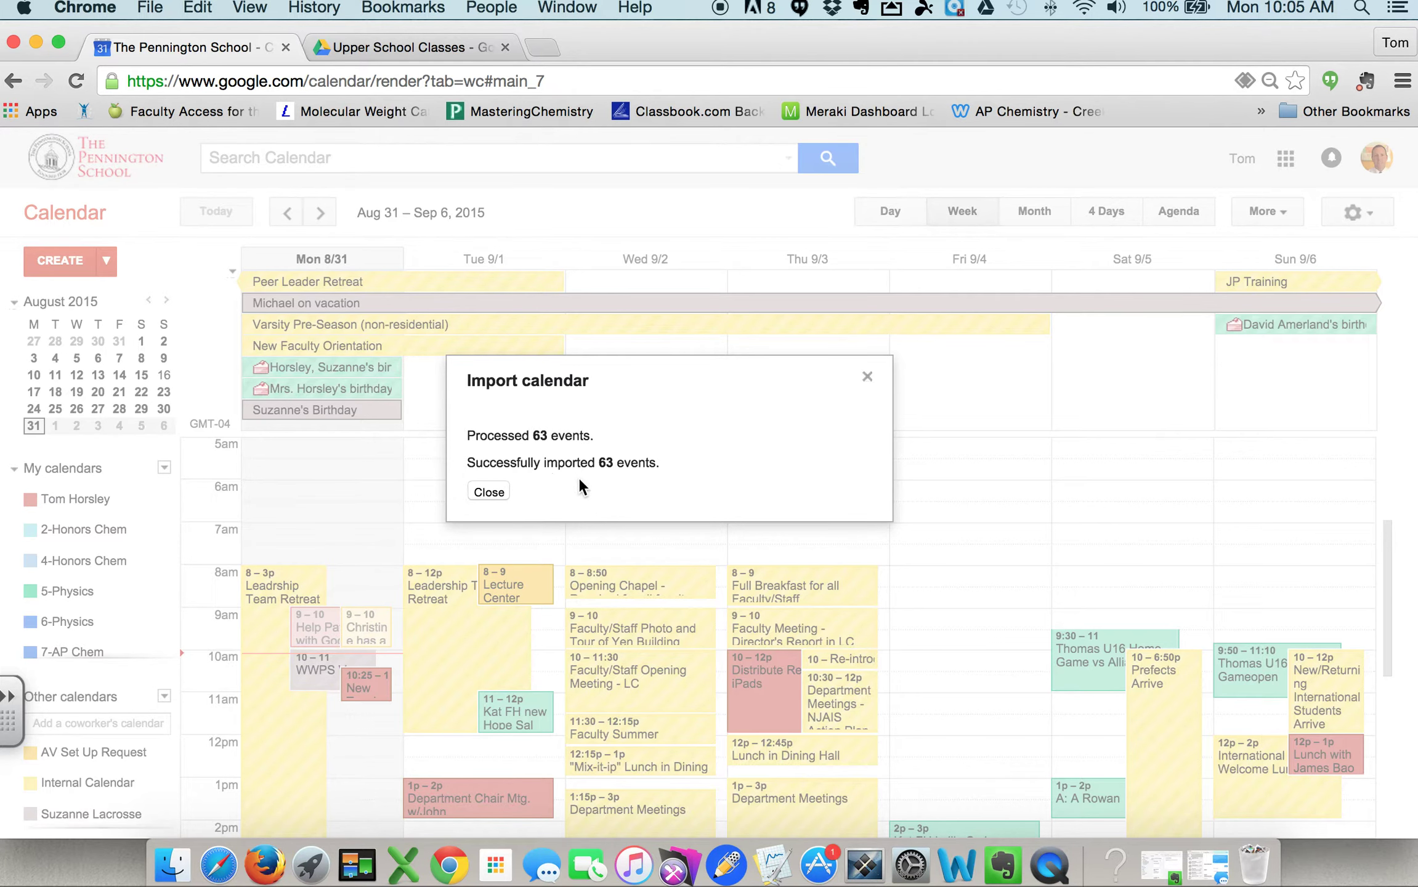
left_click(484, 492)
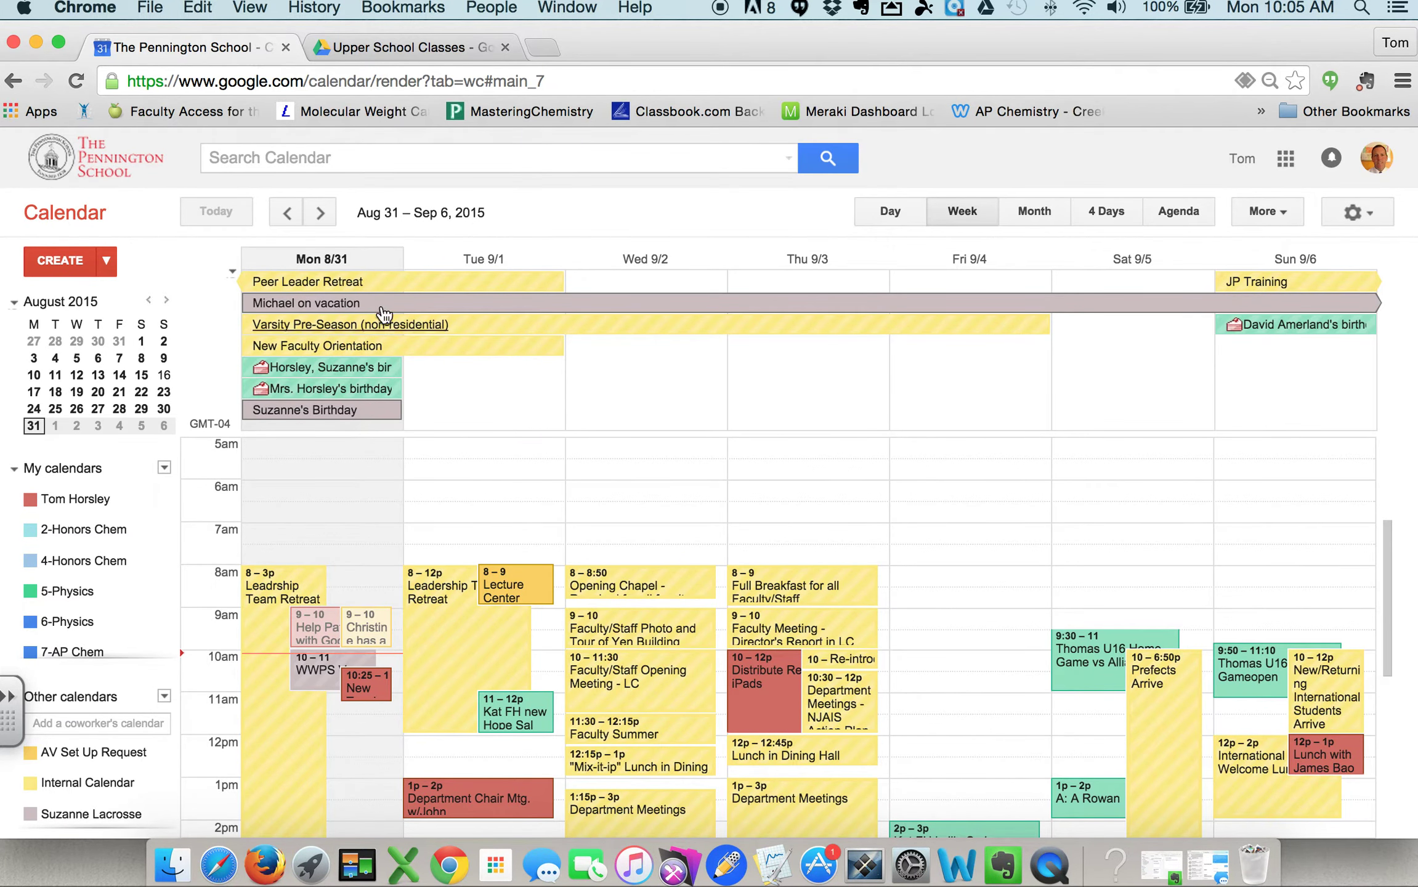
left_click(321, 214)
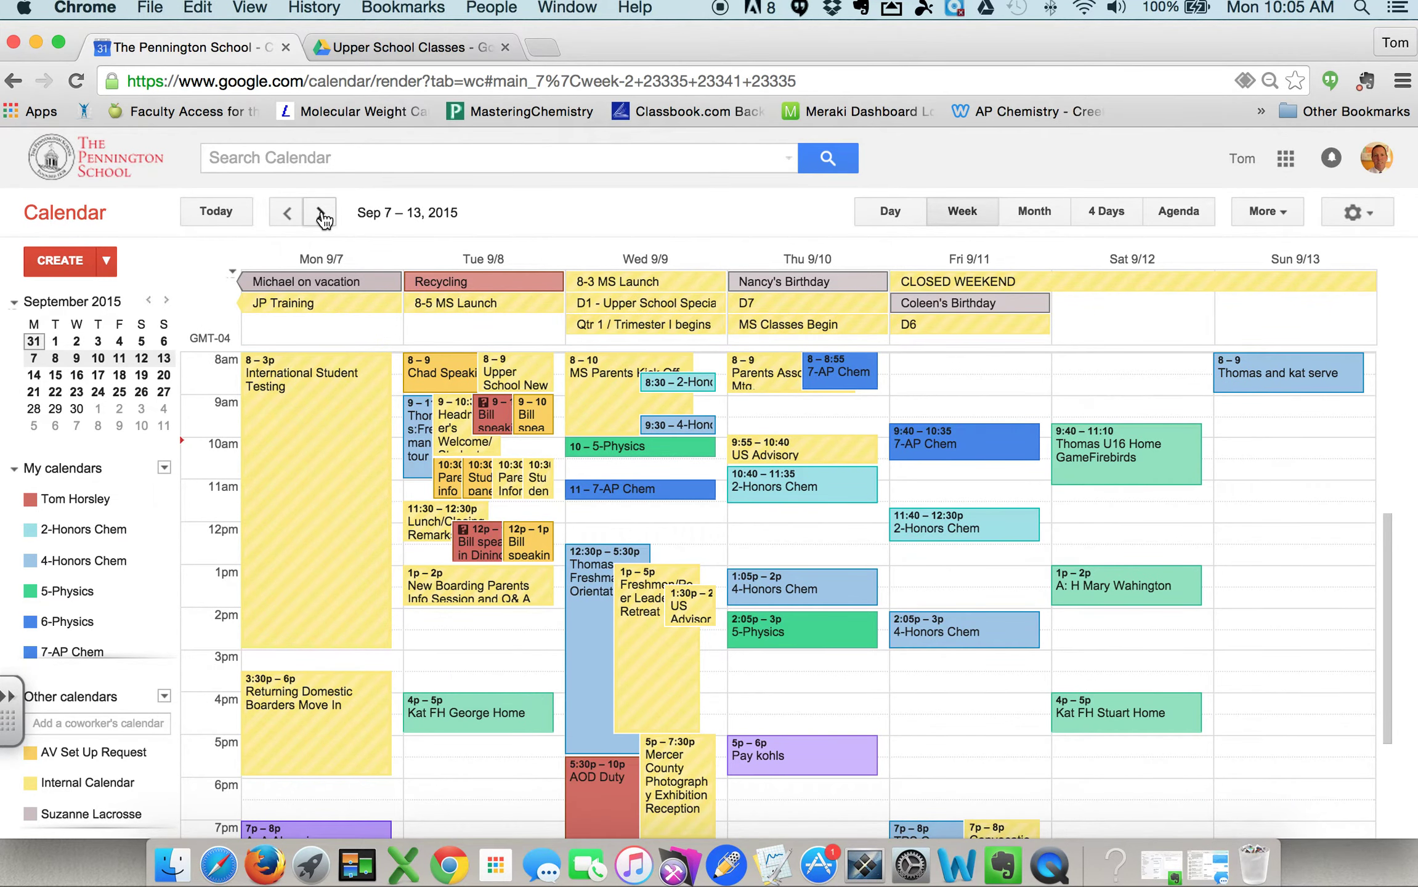
left_click(321, 214)
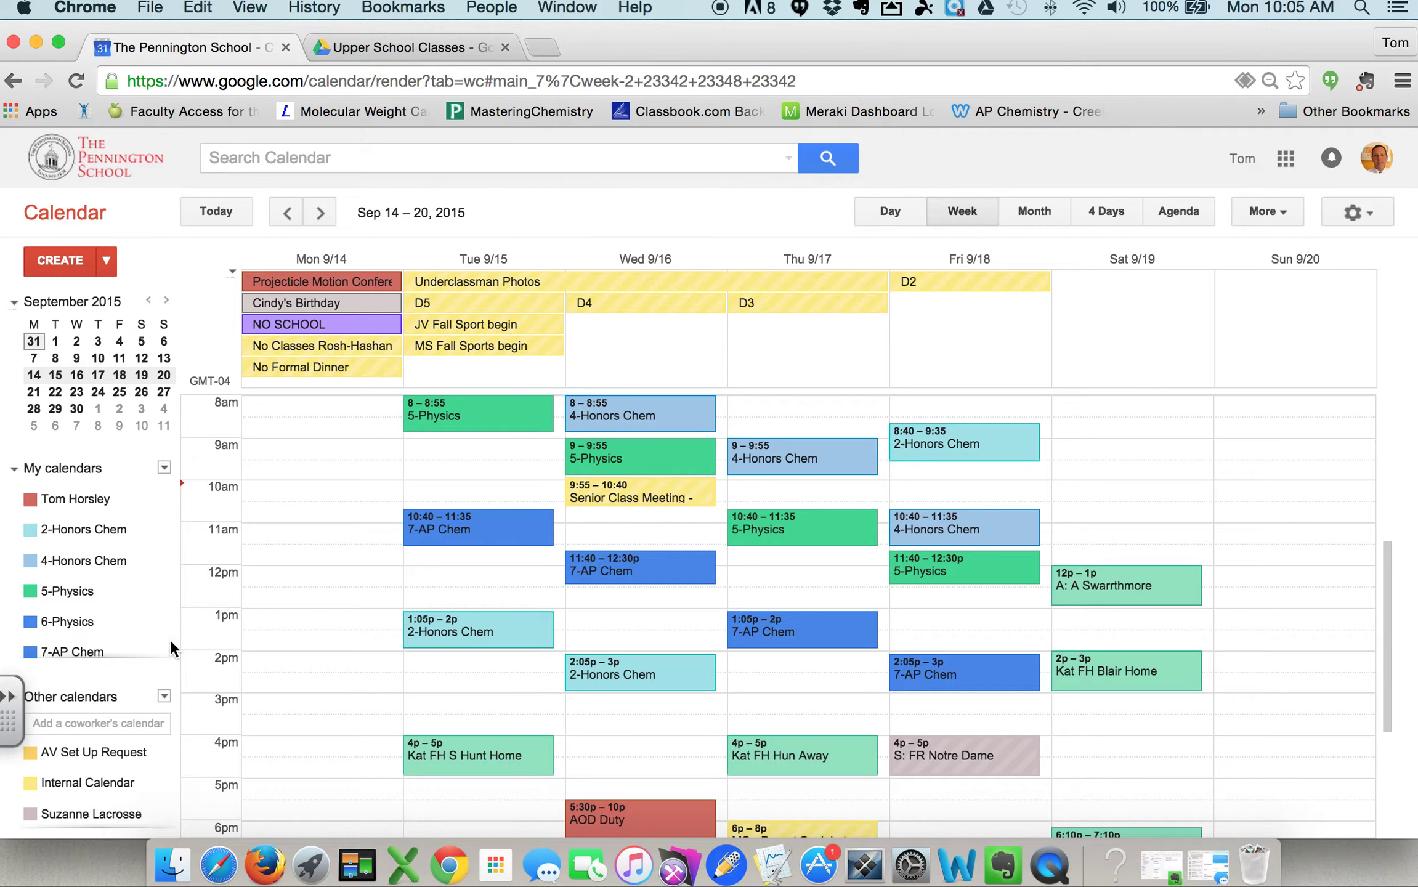
Download Period 6 Late Lunch 1516 S1.csv from the Upper School Classes folder in Drive and open the downloaded file in Excel.
left_click(381, 45)
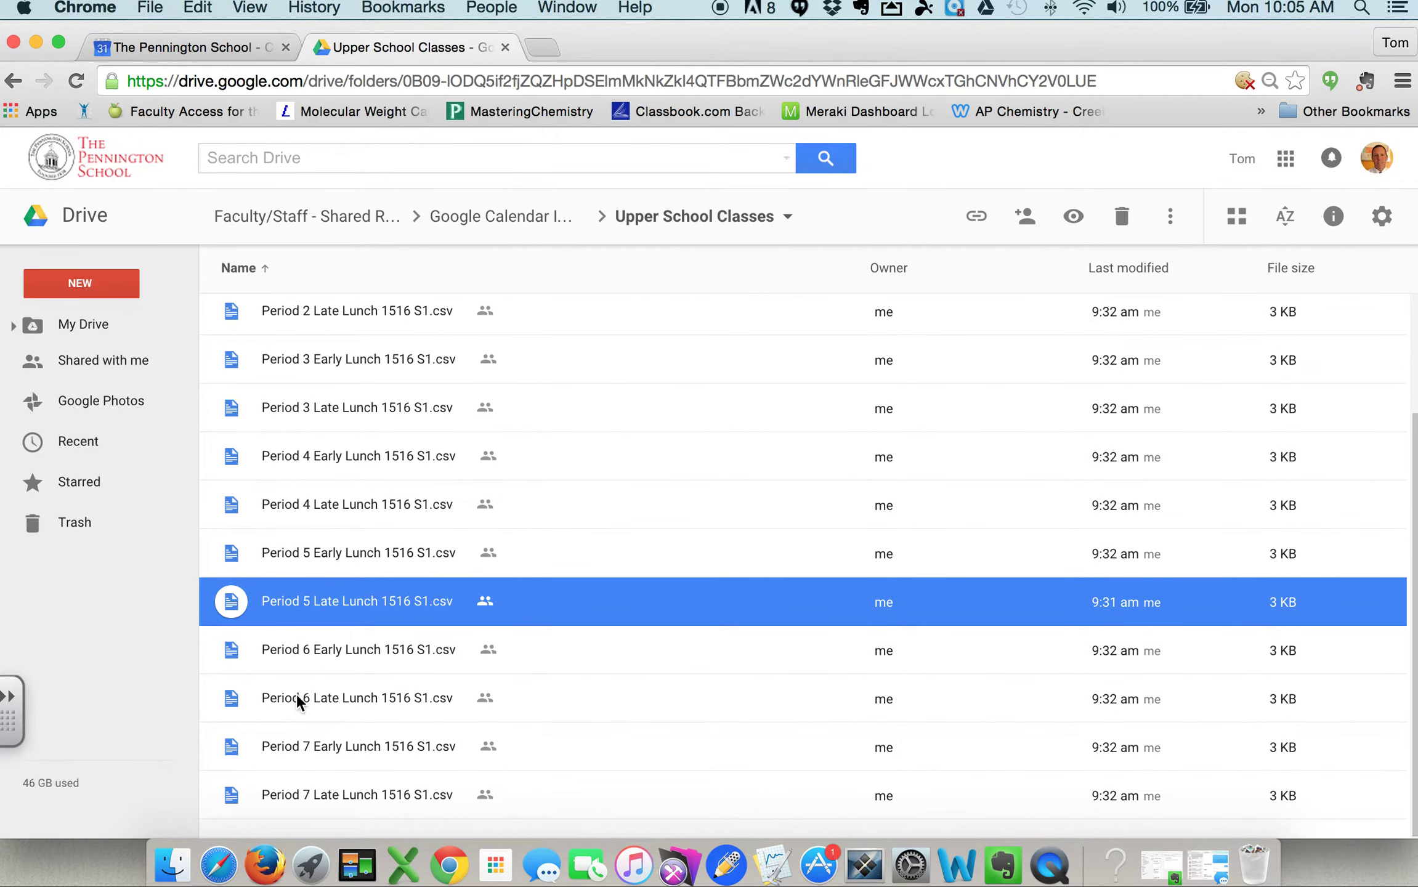
left_click(293, 696)
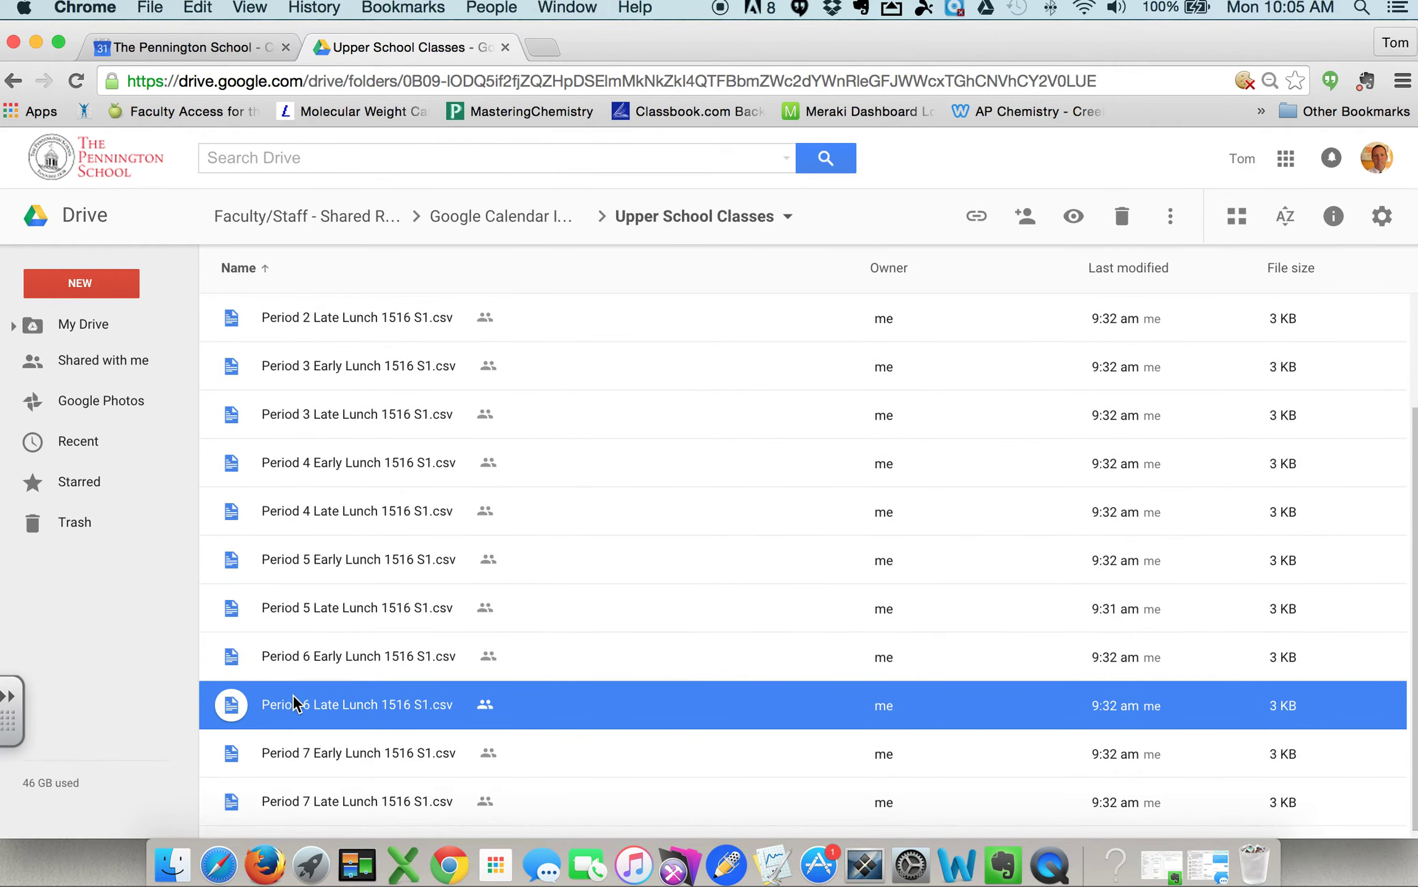
right_click(319, 707)
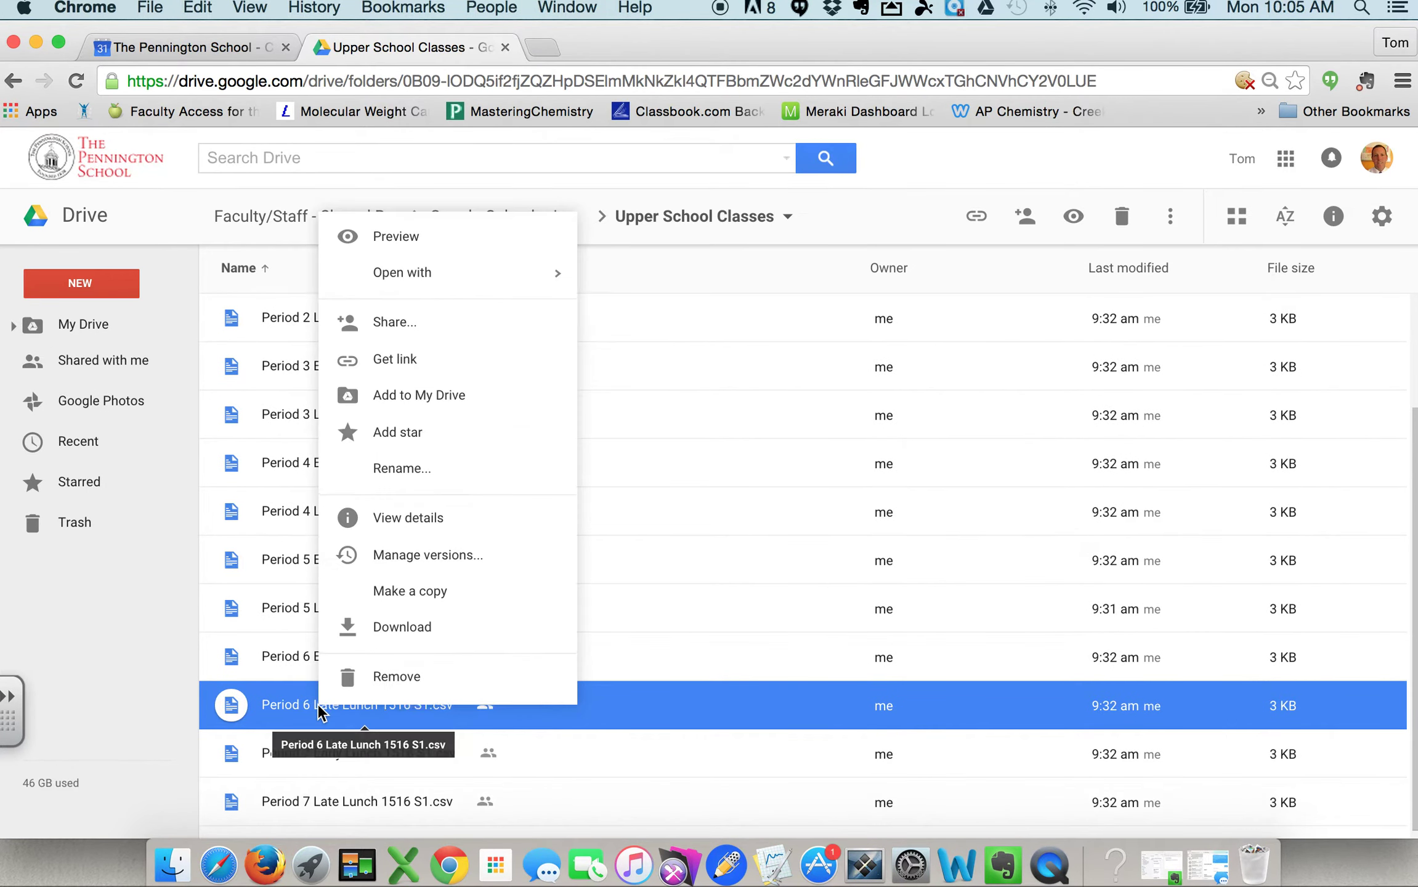
left_click(400, 627)
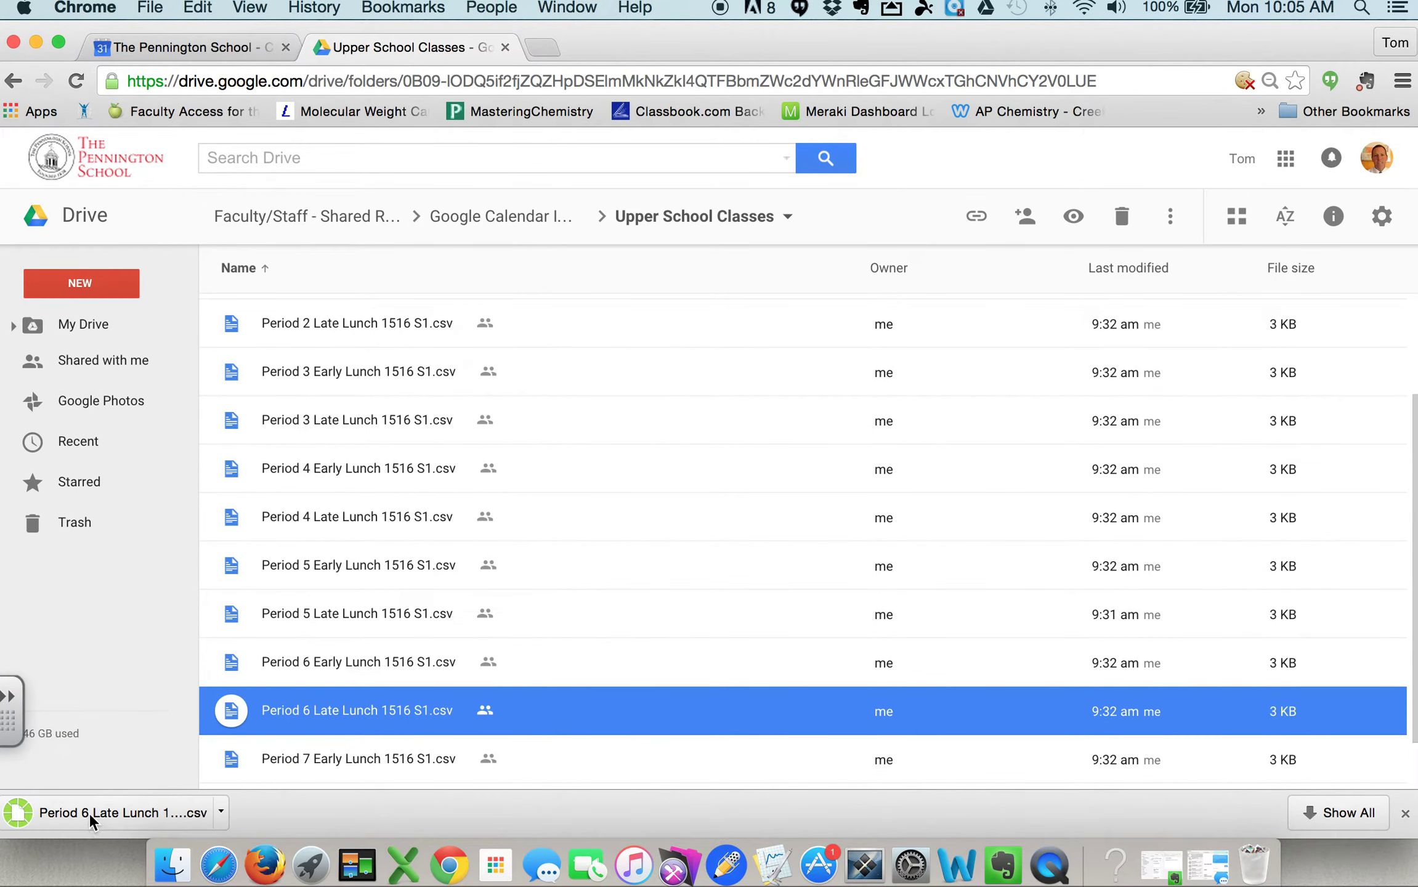
left_click(85, 809)
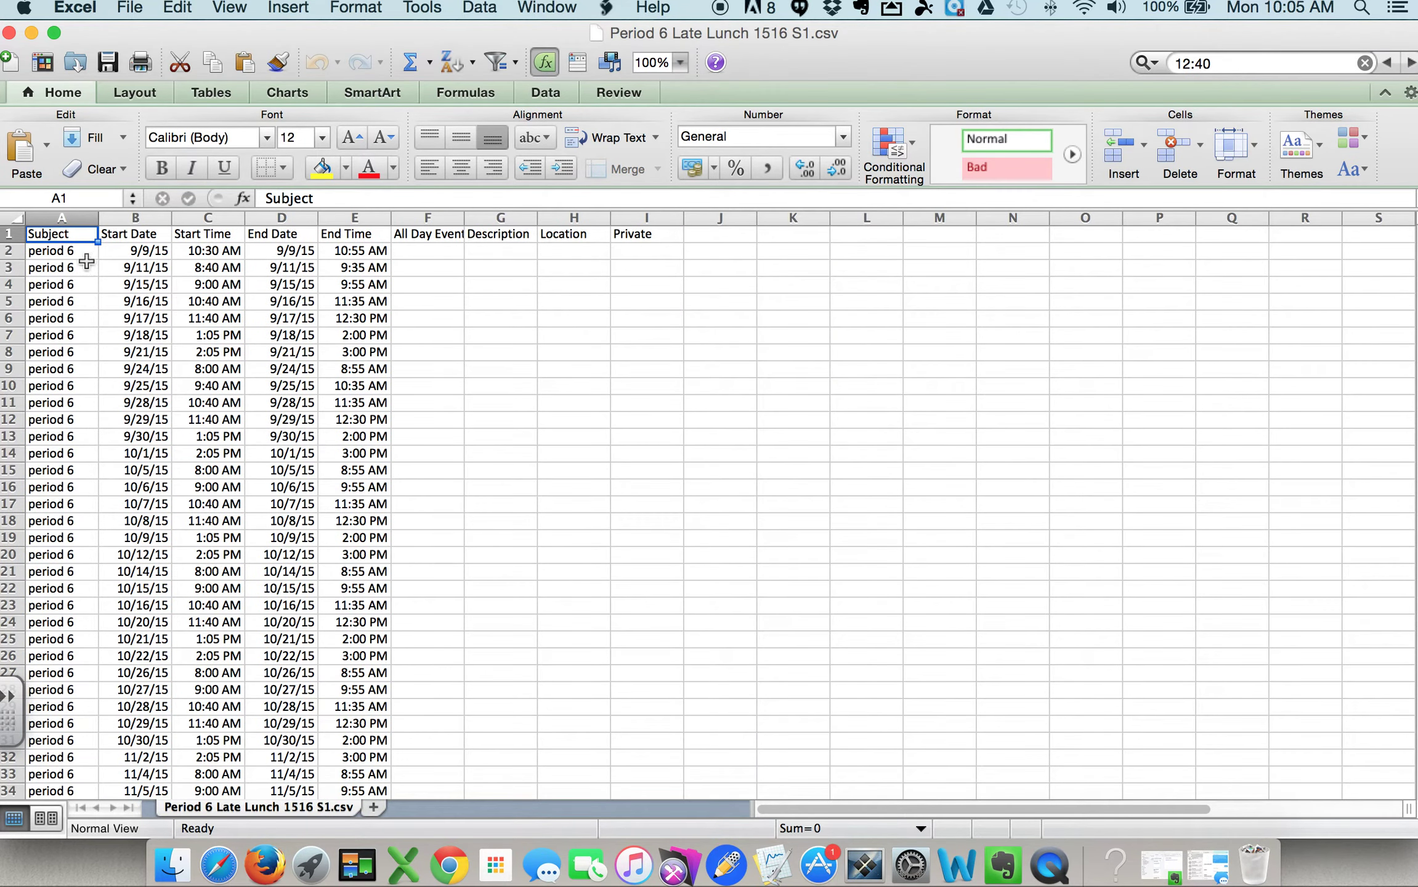
Replace the subject in cell A2 with 6-Physics.
left_click(73, 252)
double_click(73, 252)
left_click_drag(73, 252, 12, 252)
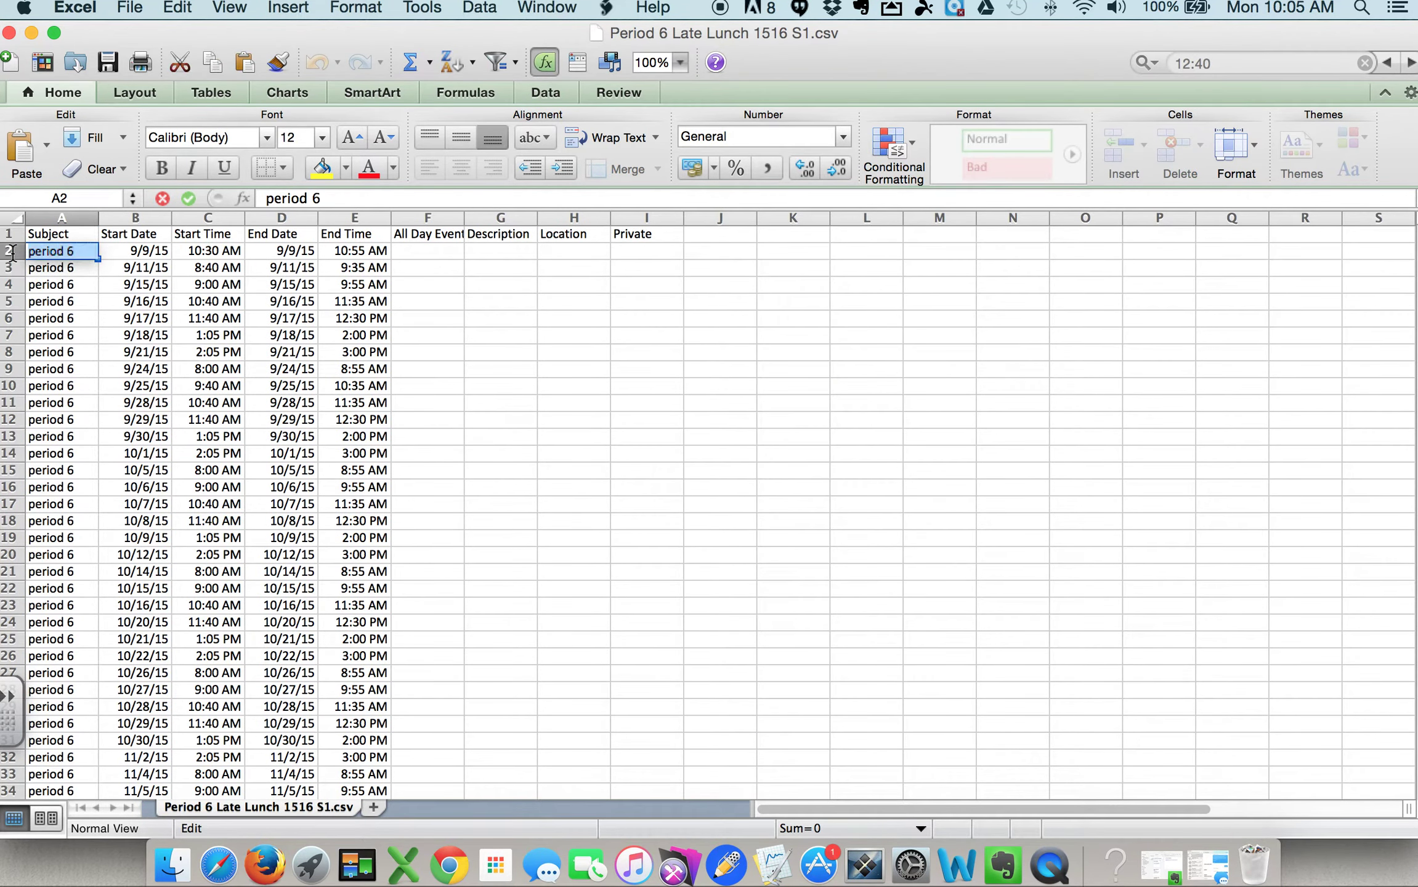
type("6-Physics")
scroll(127, 281, "right", 2)
scroll(127, 282, "left", 1)
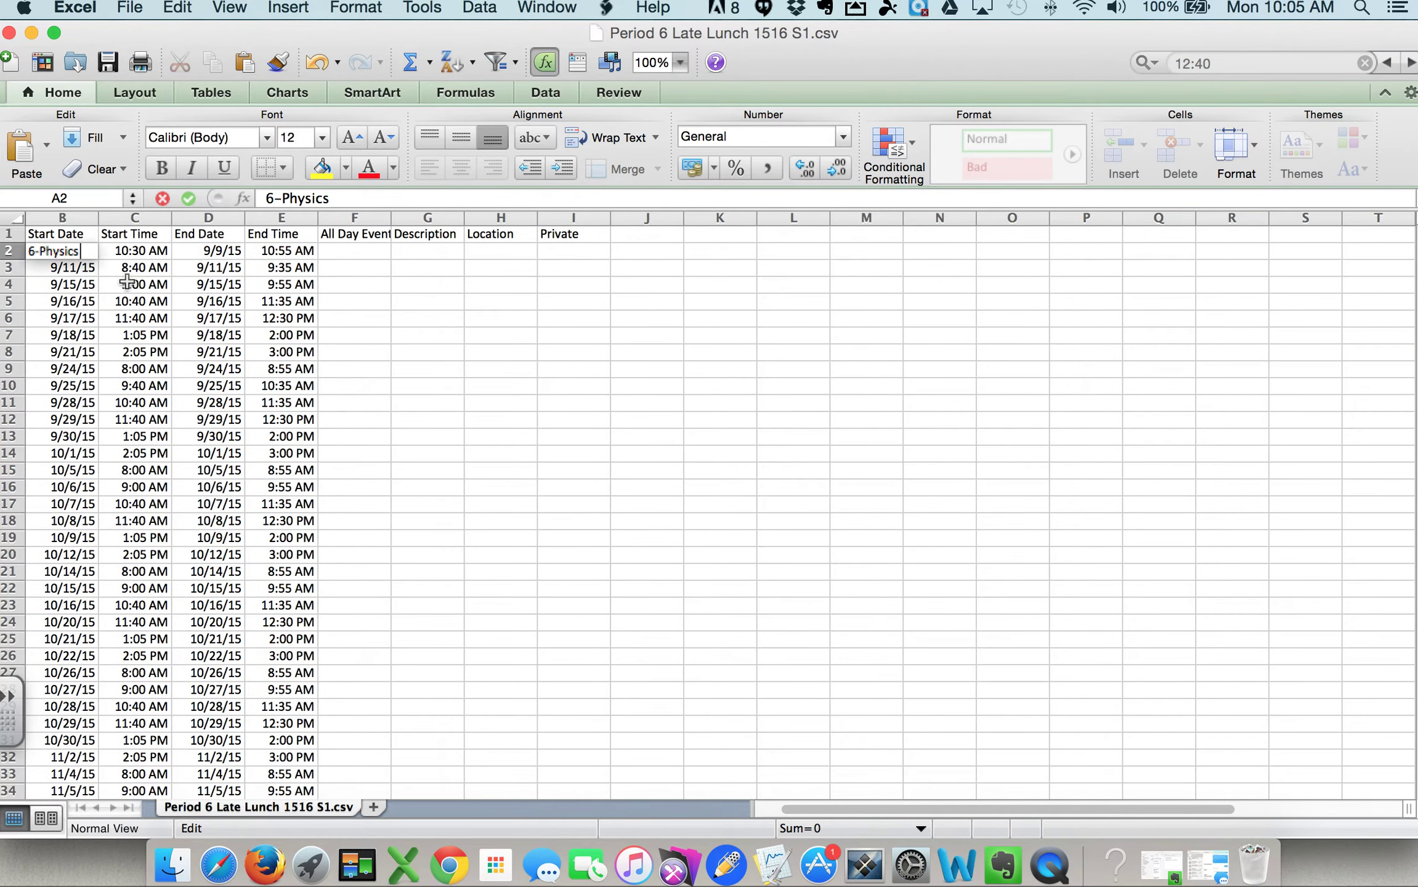
scroll(127, 282, "left", 1)
left_click(62, 269)
Fill the 6-Physics subject from A2 down the Subject column through row 64.
left_click(59, 250)
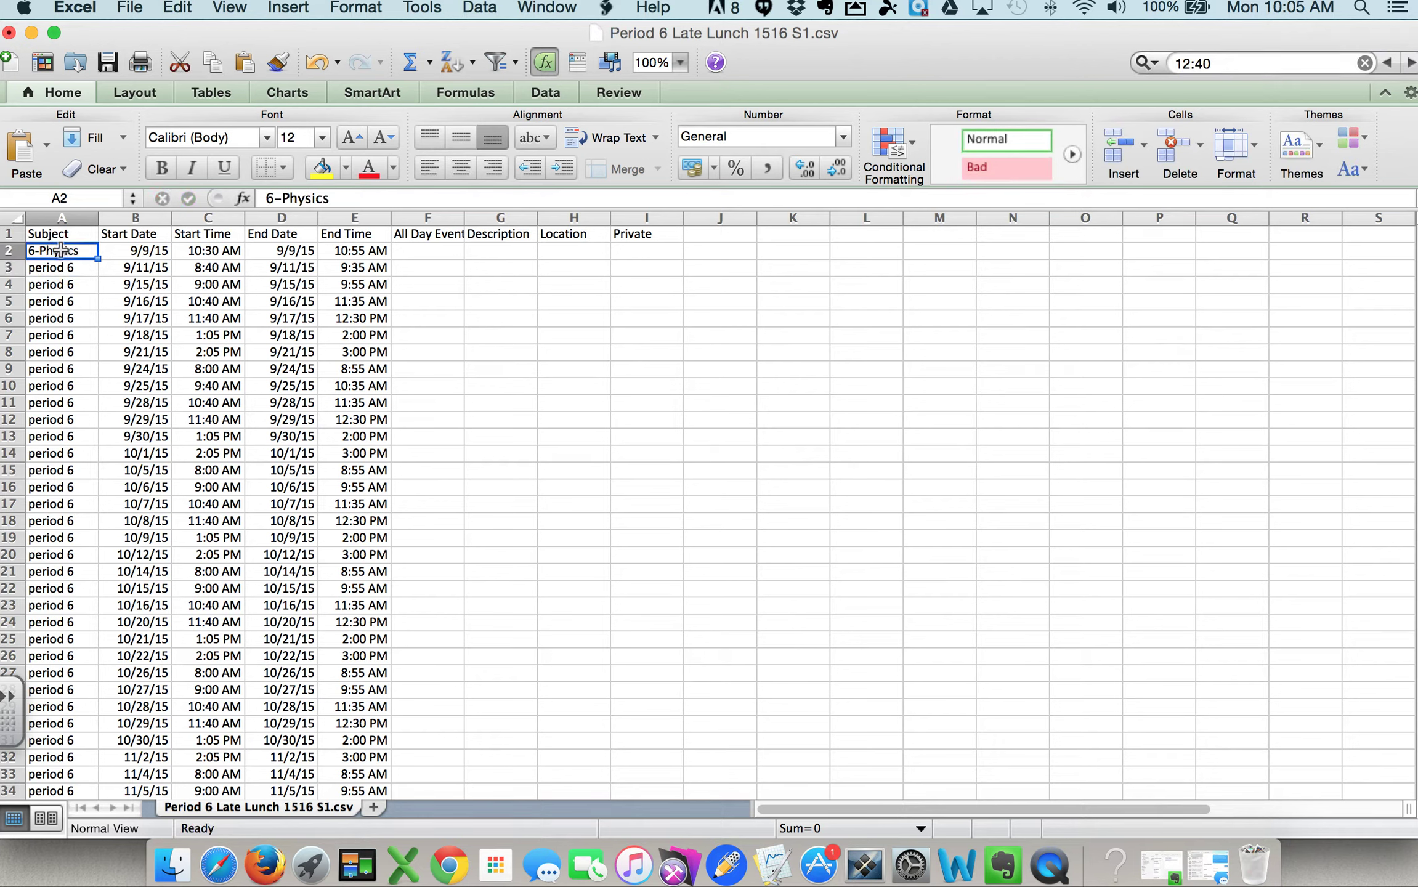
left_click_drag(98, 259, 94, 398)
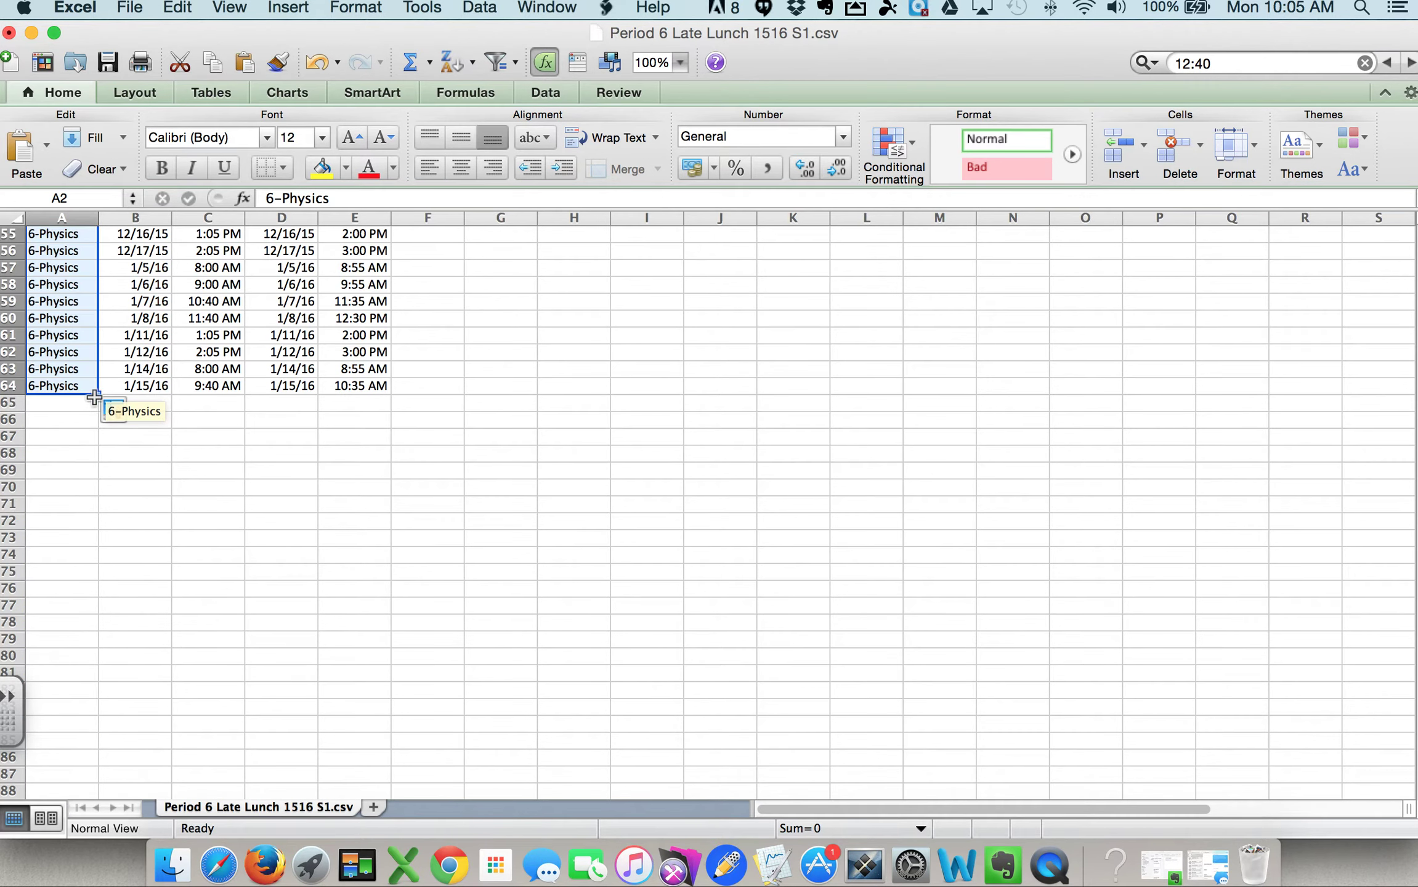
scroll(123, 406, "up", 12)
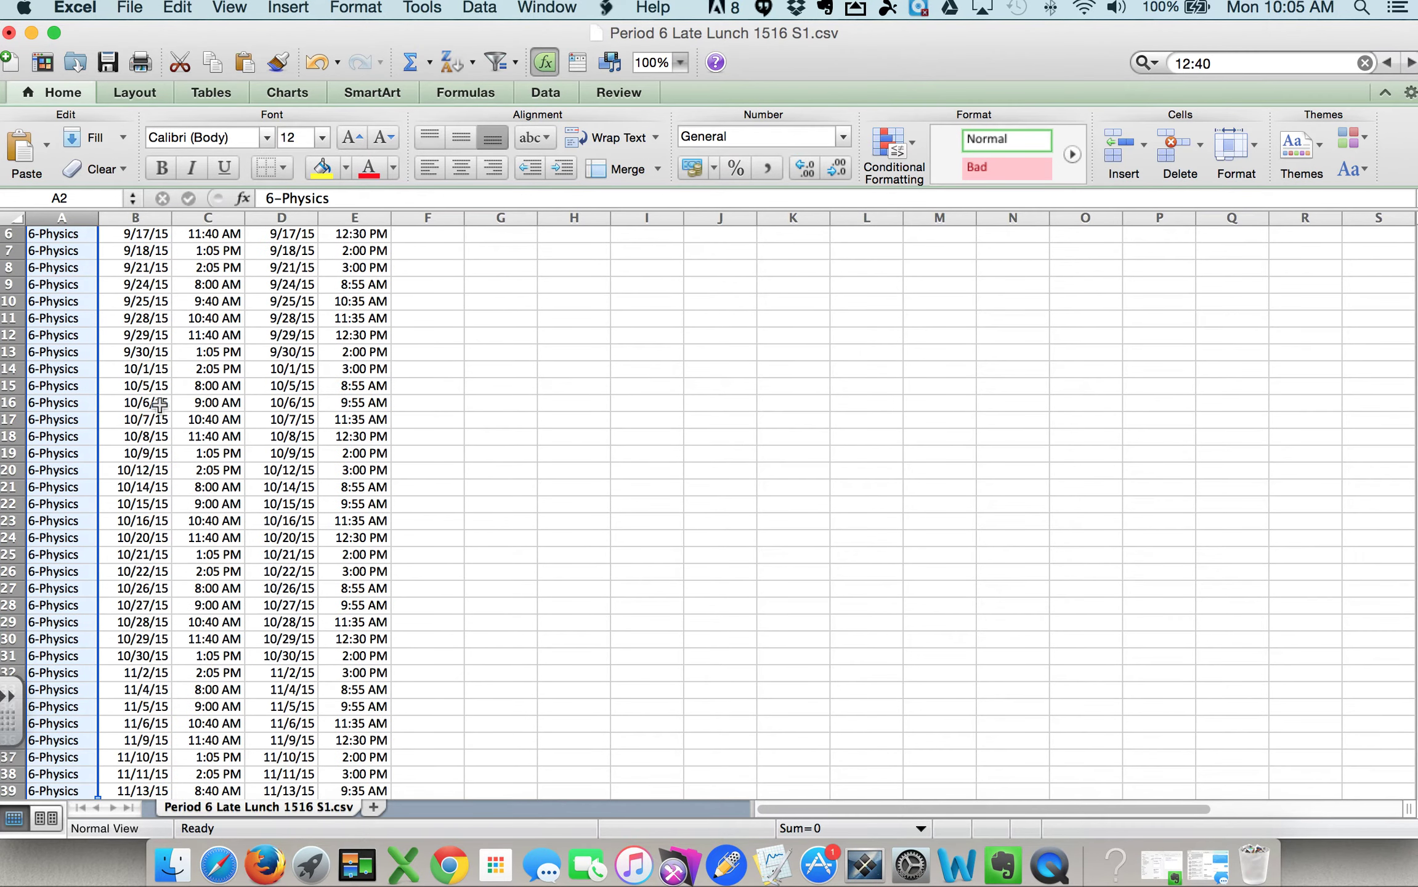
scroll(159, 405, "up", 2)
Close the period 6 workbook, saving the changes and keeping the CSV format.
left_click(8, 33)
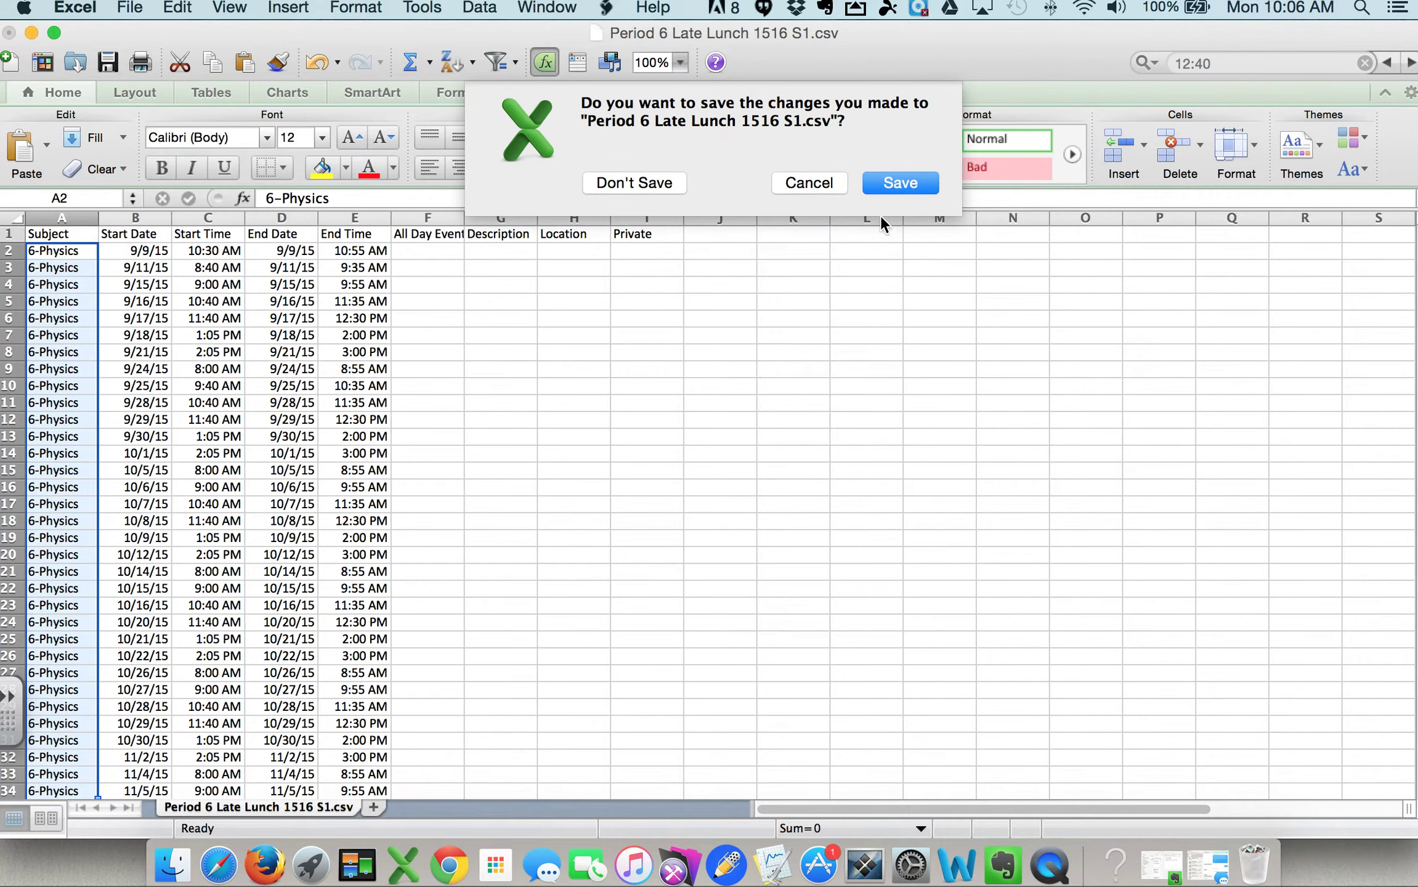
left_click(900, 182)
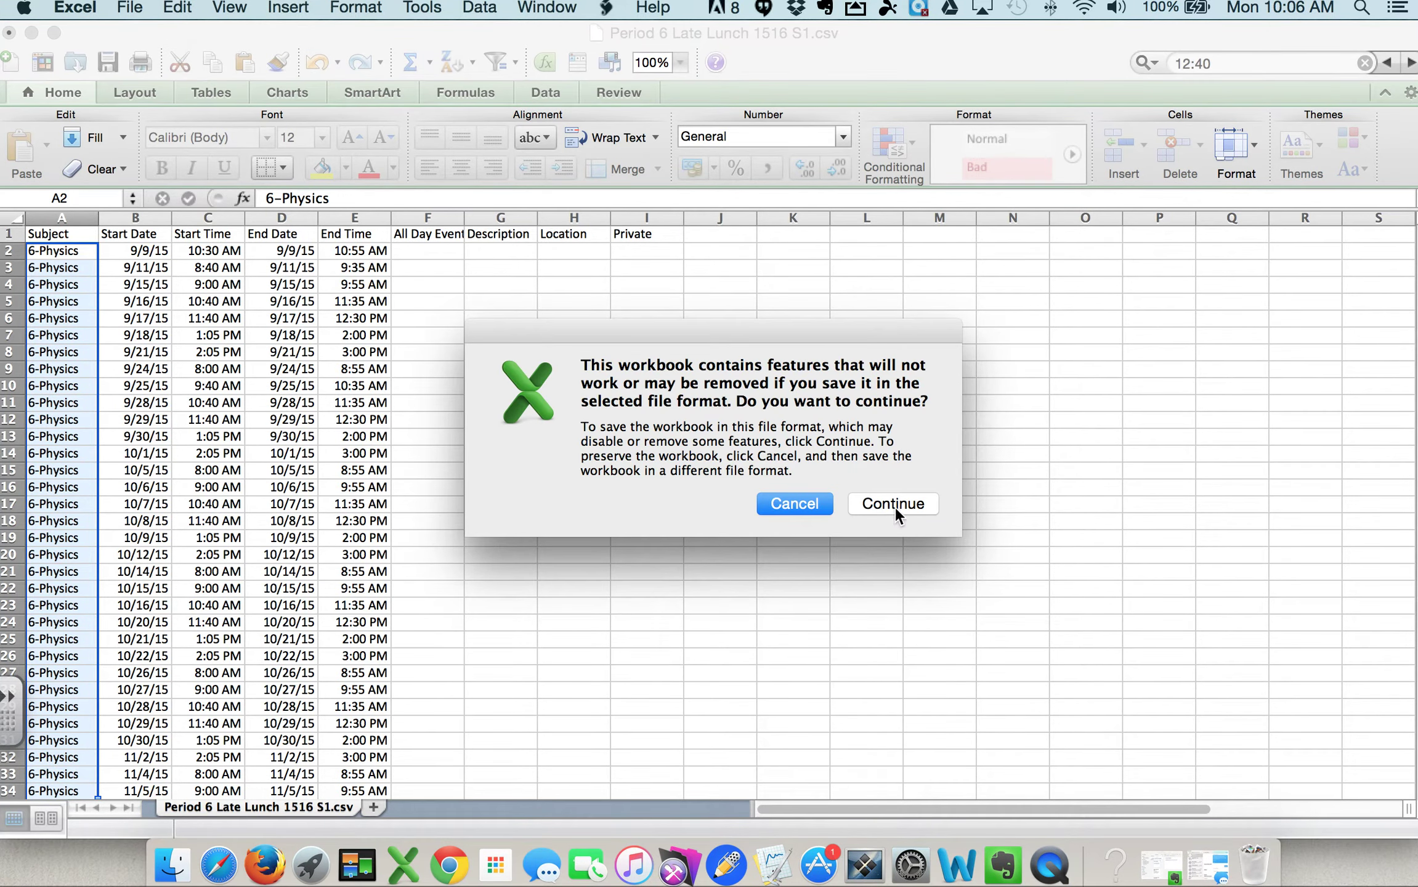
left_click(895, 503)
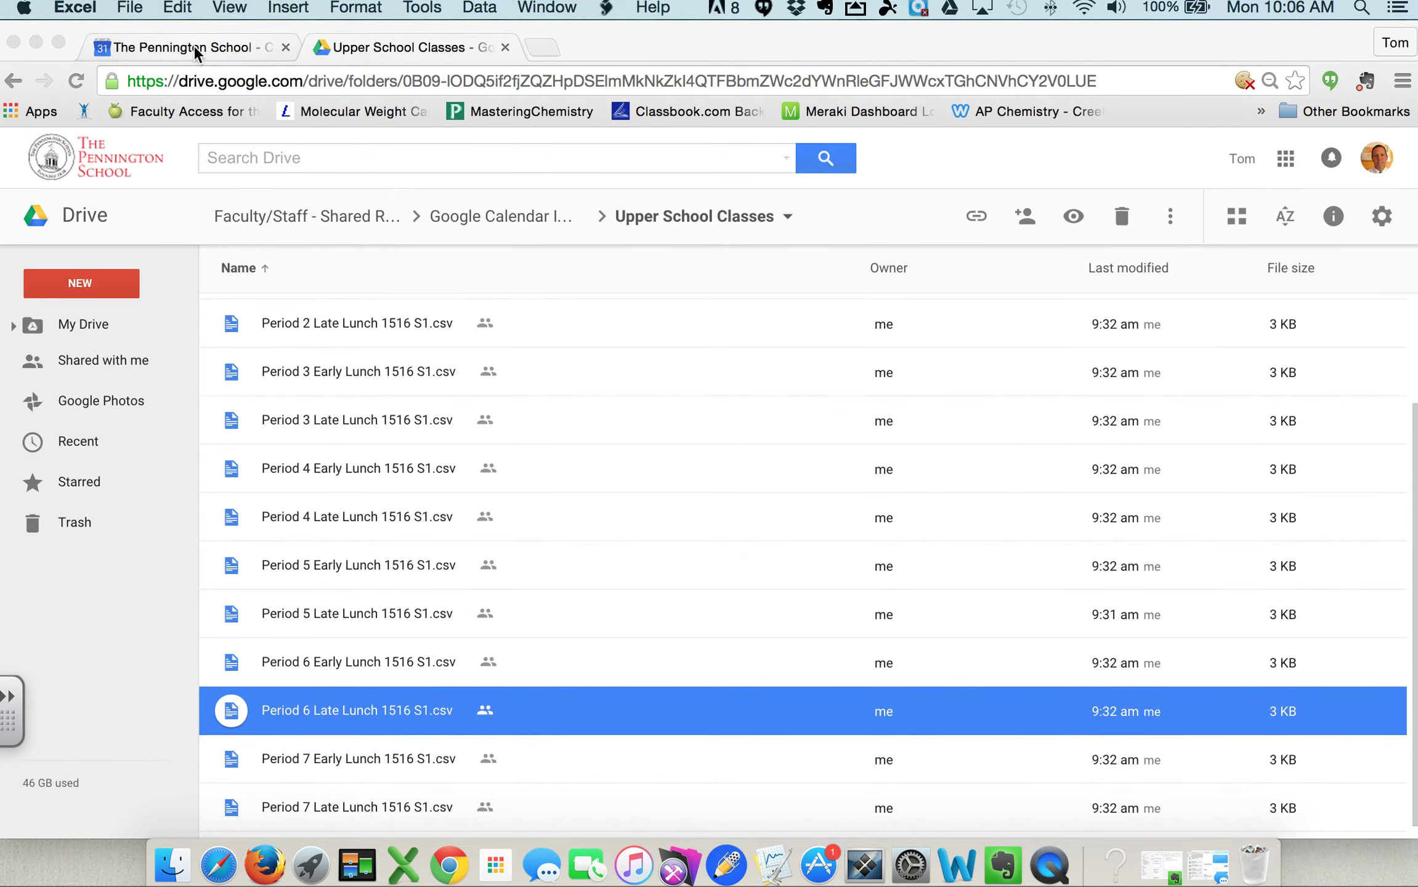
In Google Calendar, import Period 6 Late Lunch 1516 S1.csv from Downloads into the 6-Physics calendar.
left_click(185, 44)
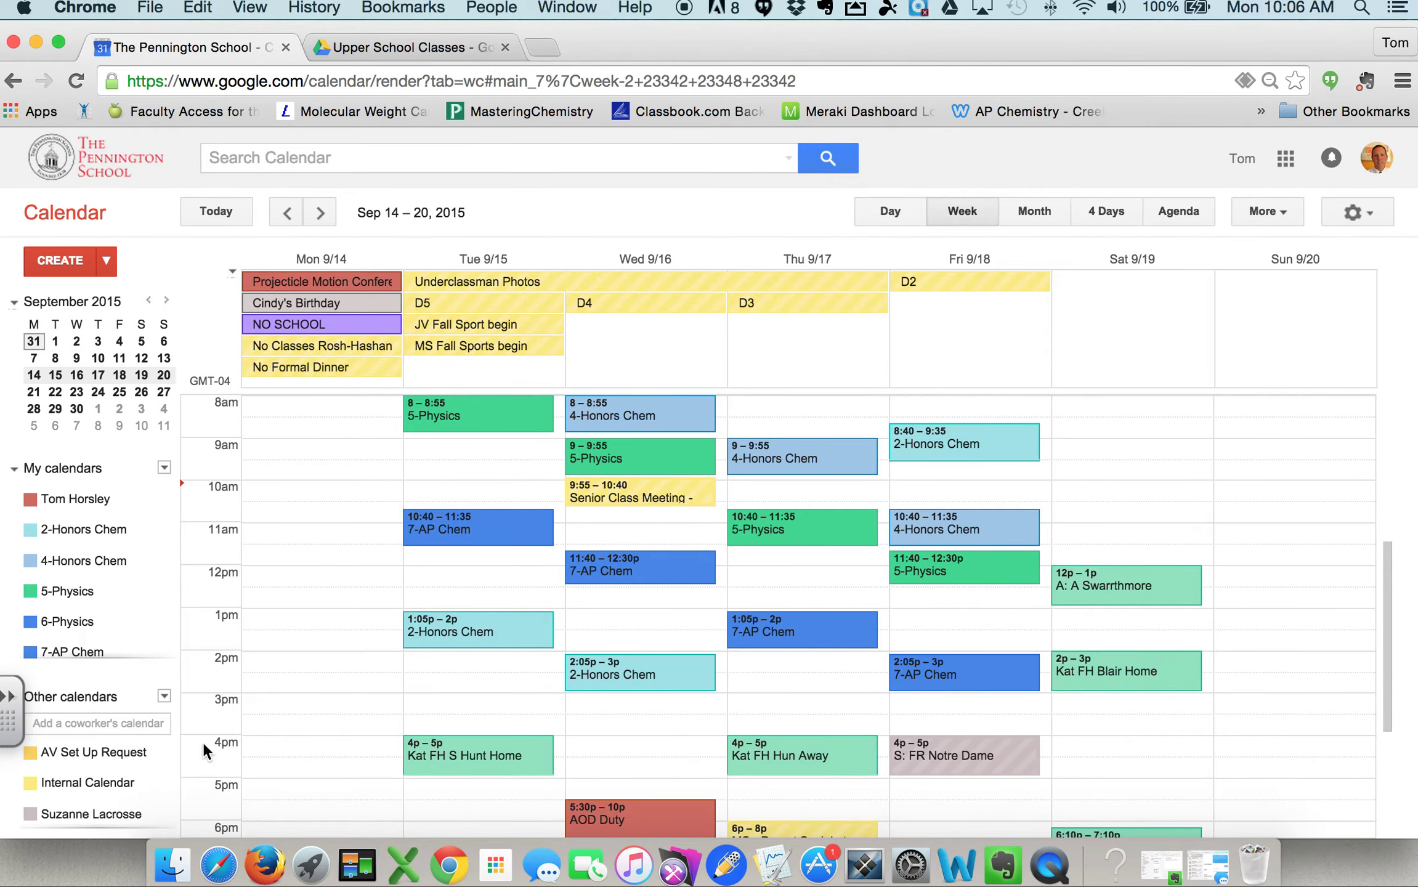
left_click(163, 697)
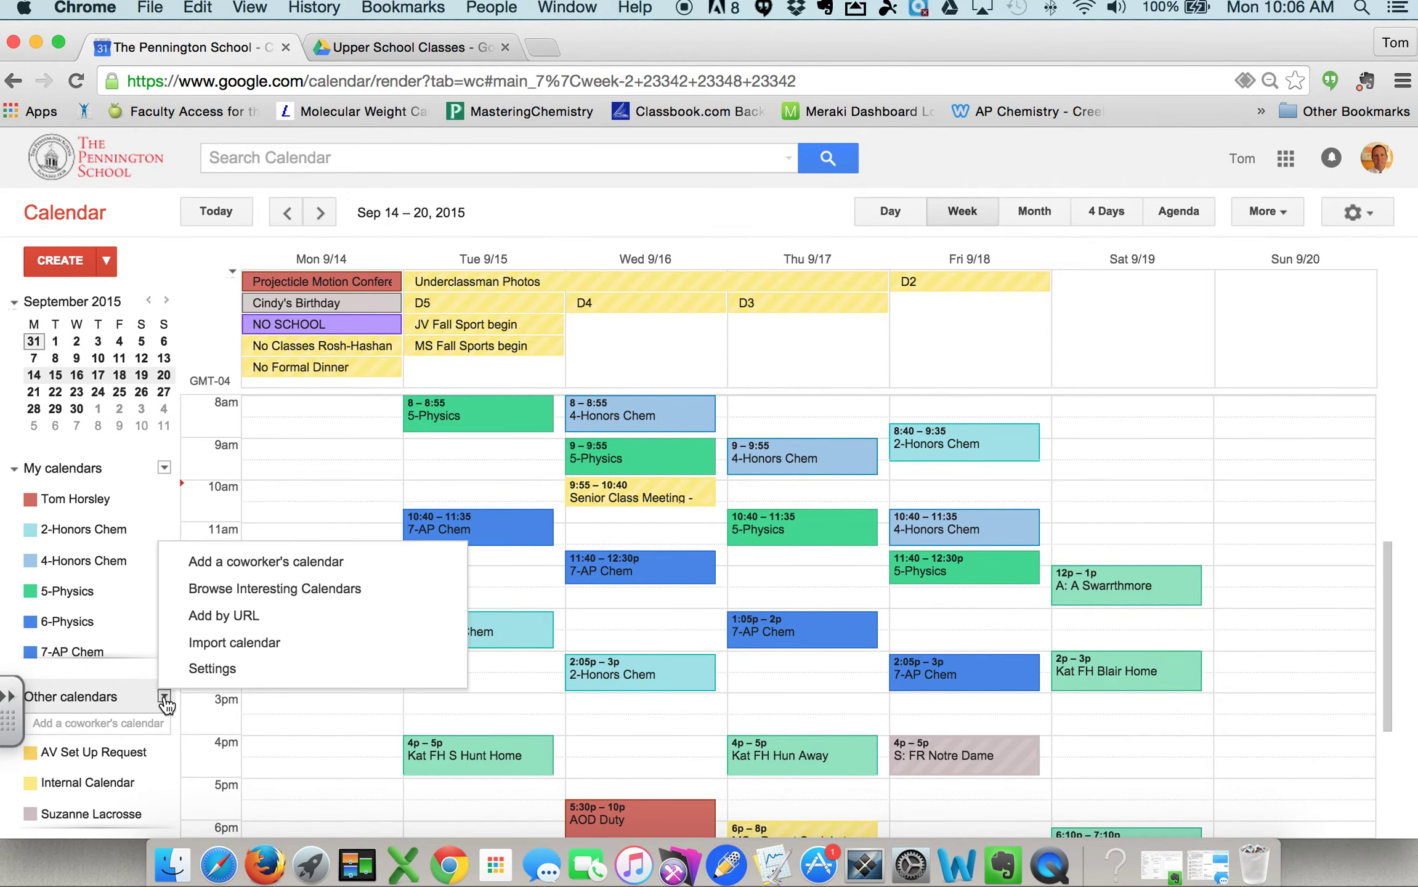
left_click(217, 647)
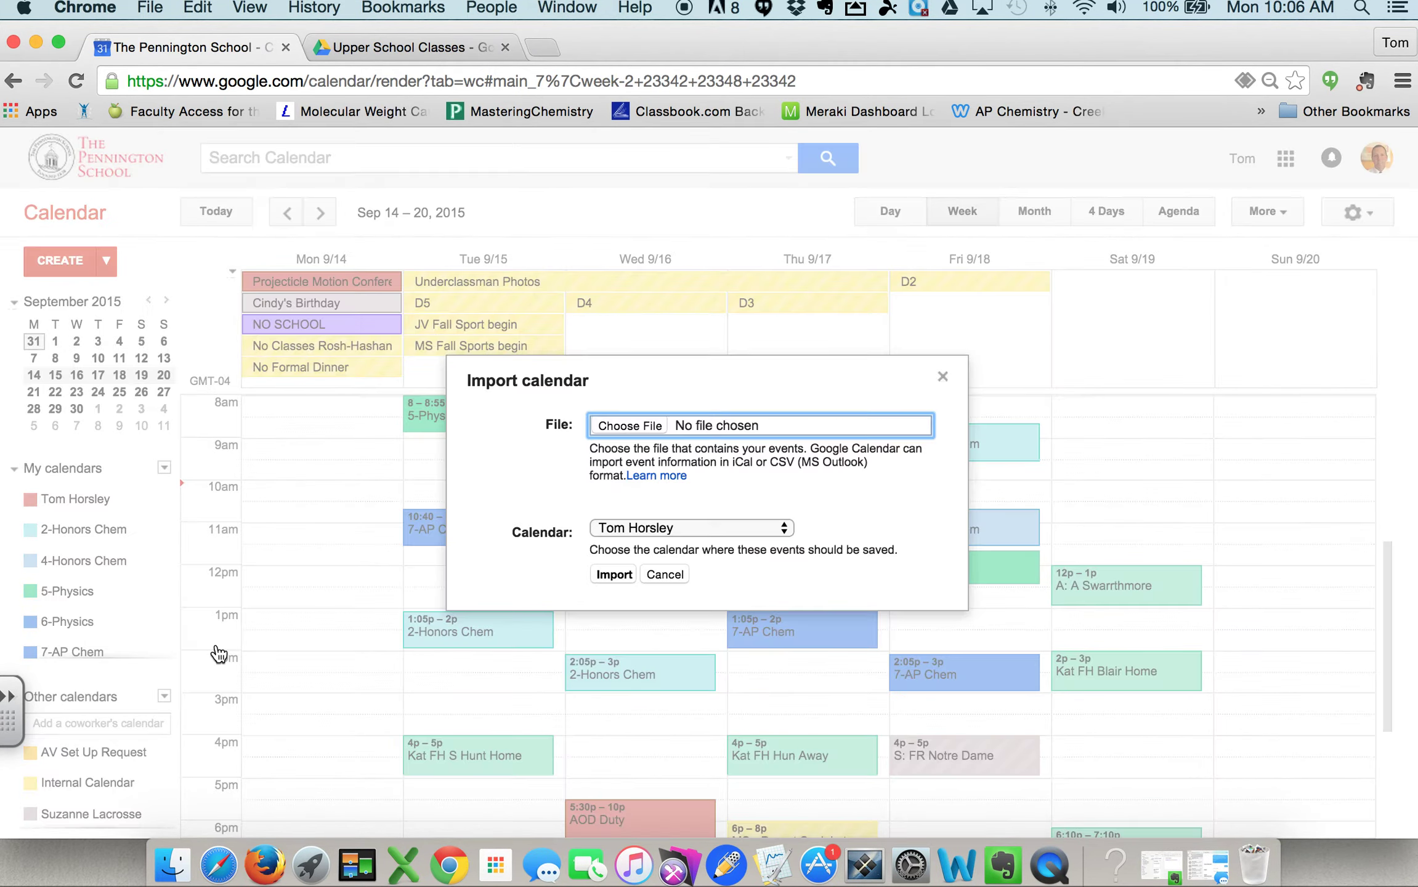
left_click(627, 526)
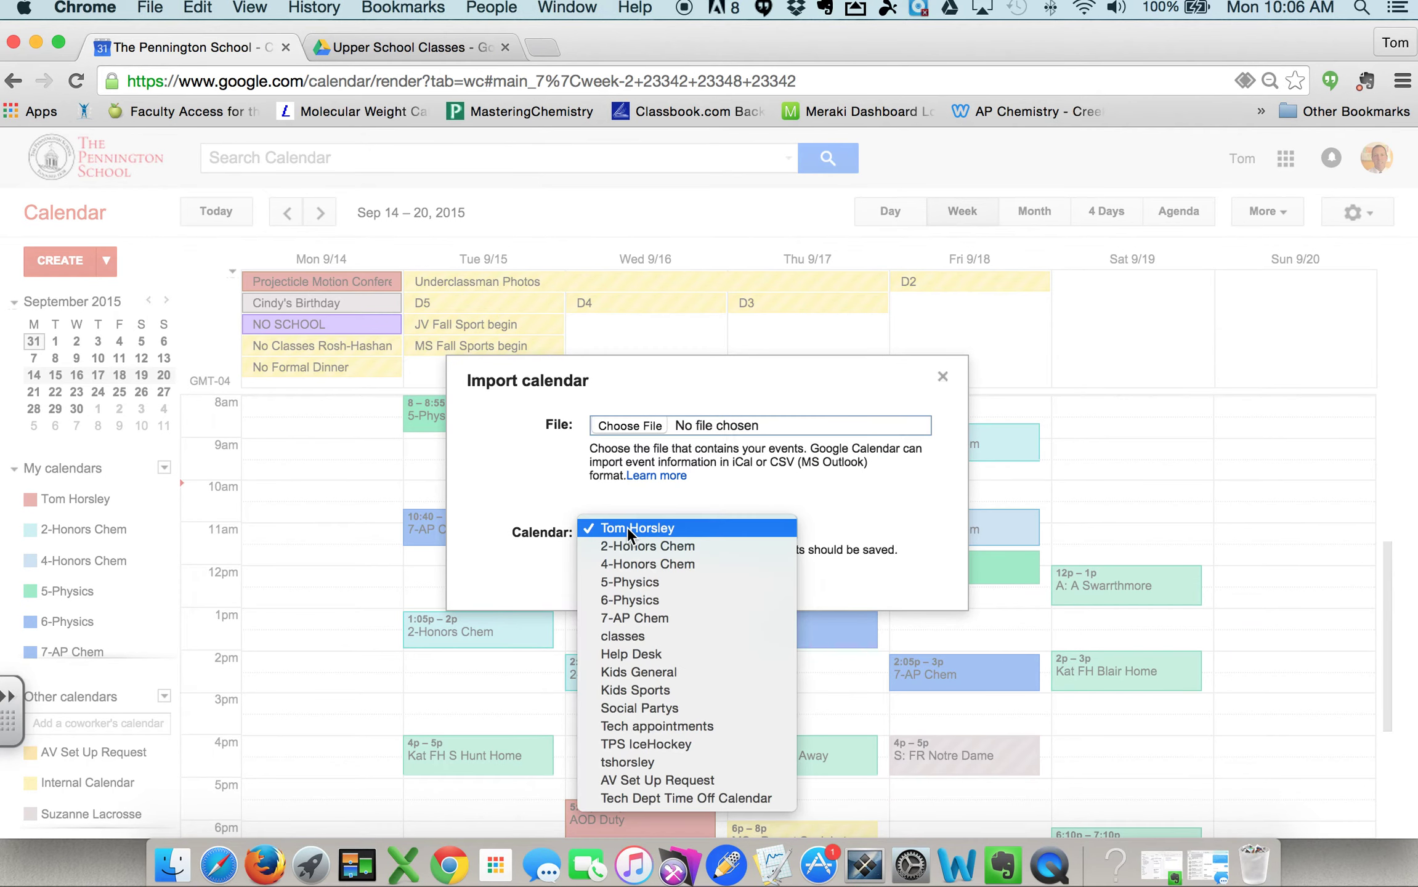
left_click(627, 600)
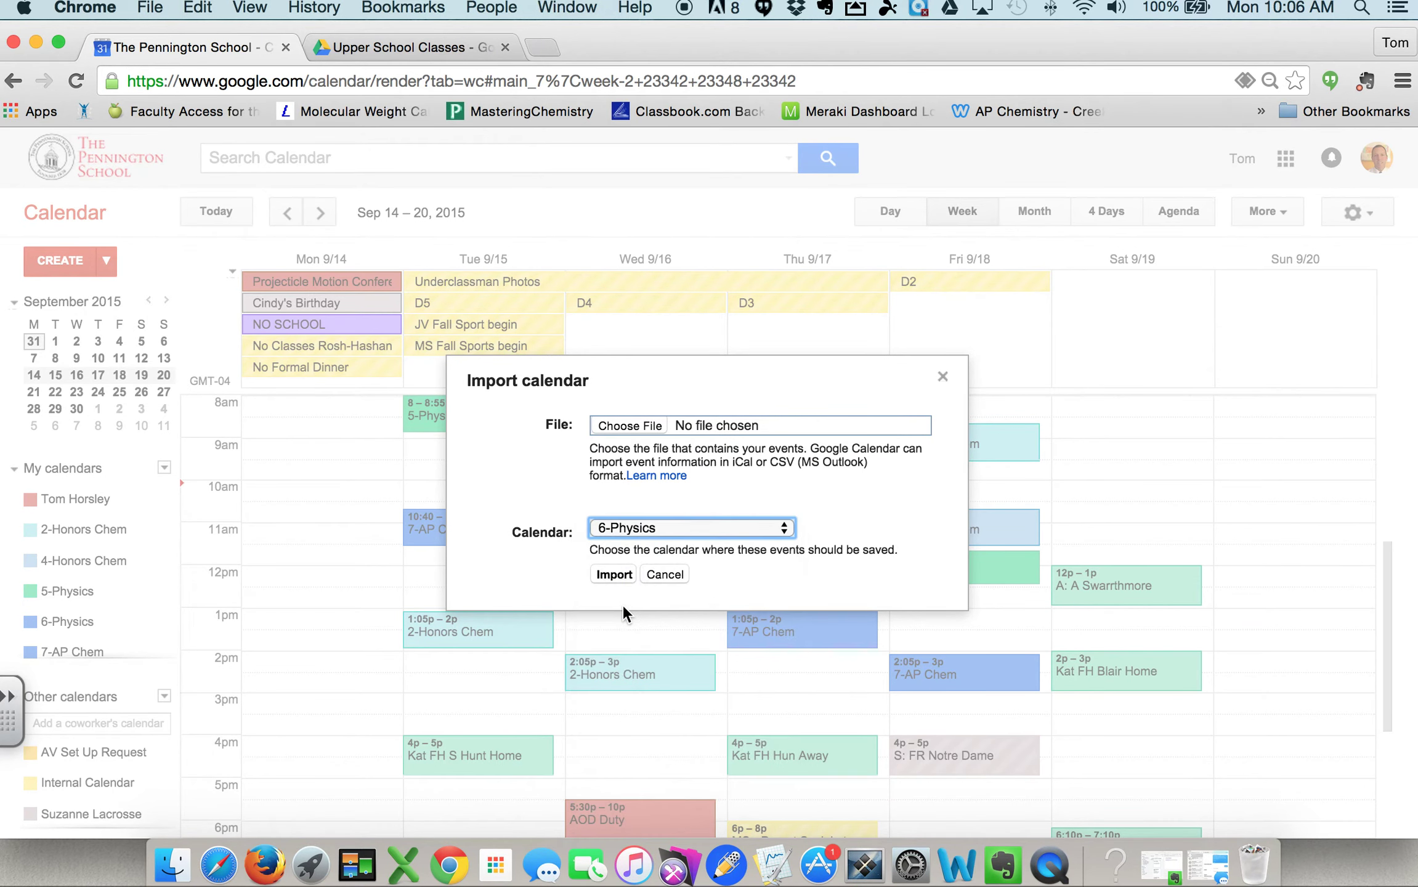
left_click(622, 423)
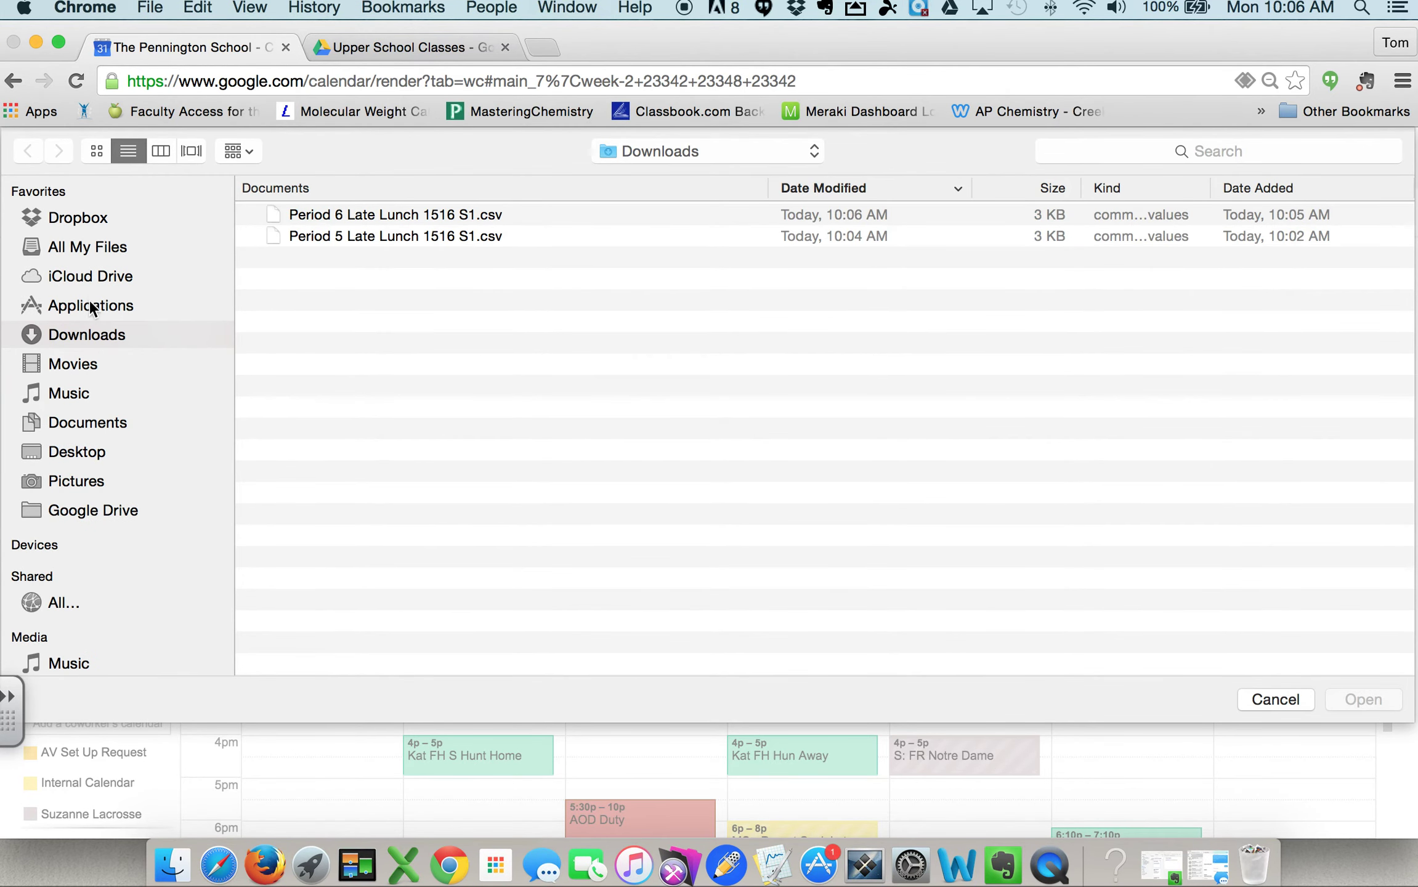
left_click(389, 215)
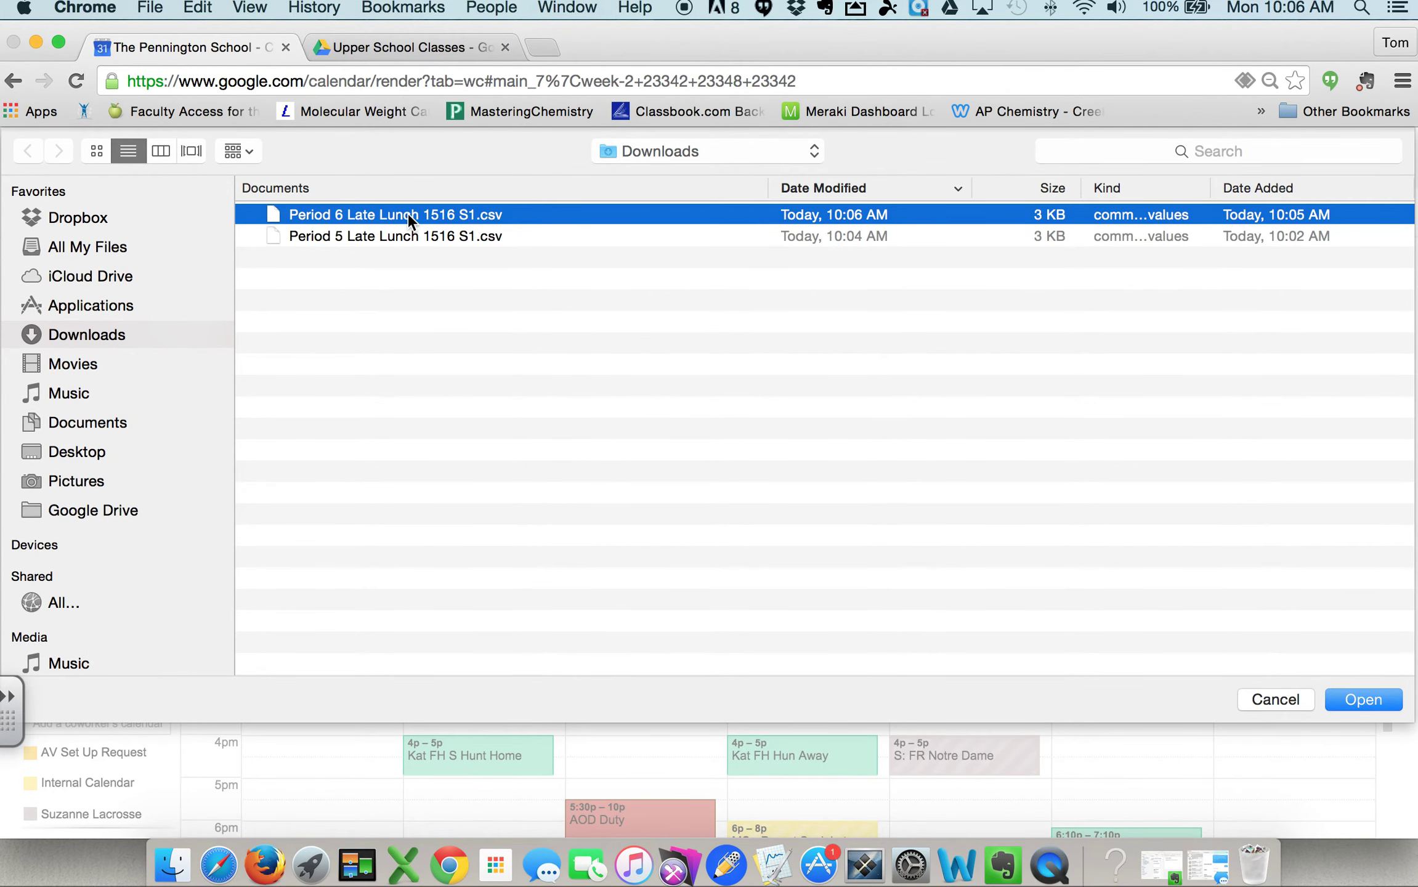
left_click(1364, 701)
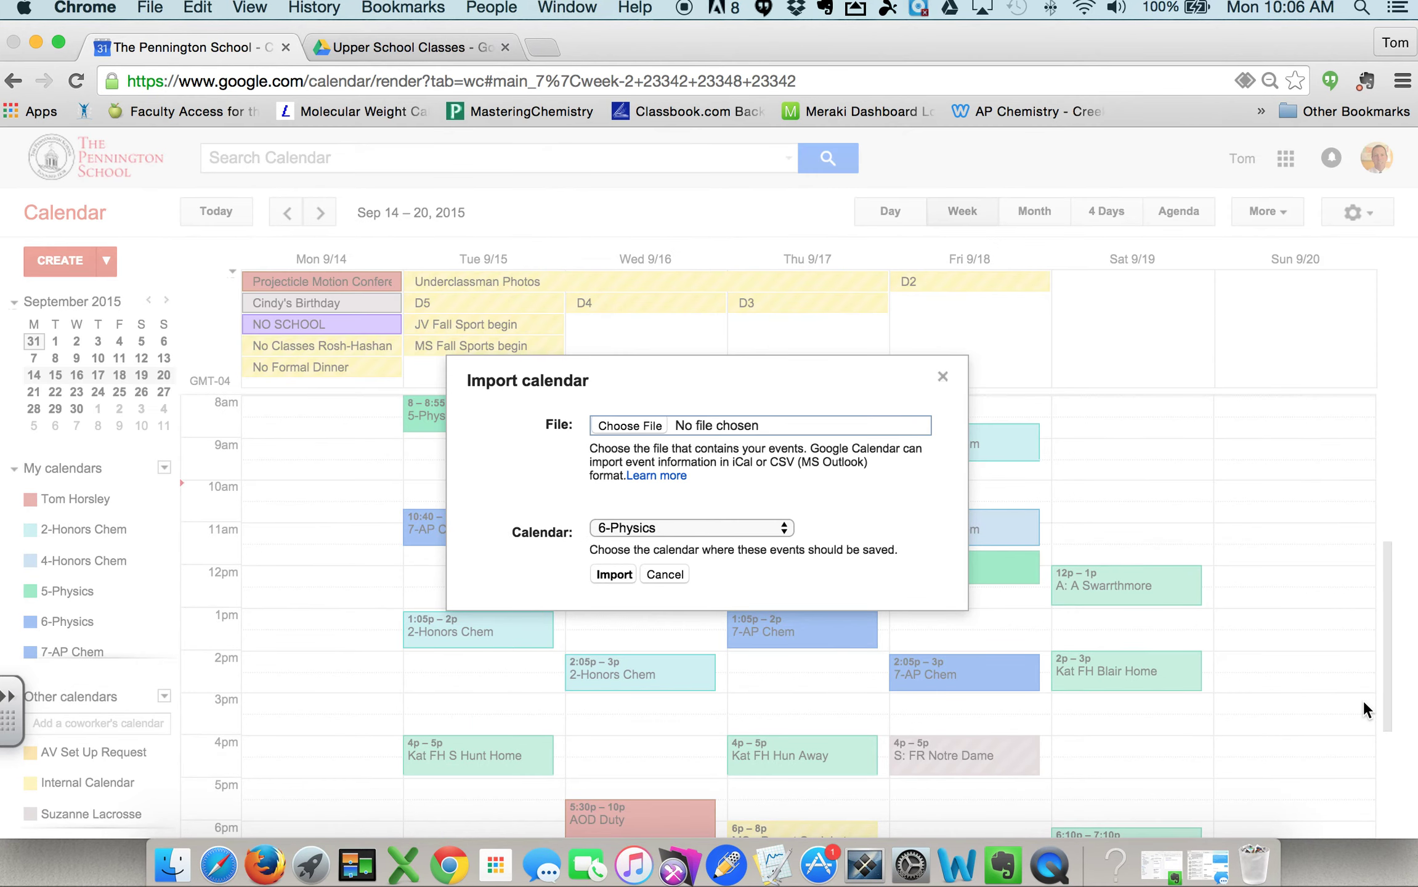
left_click(612, 575)
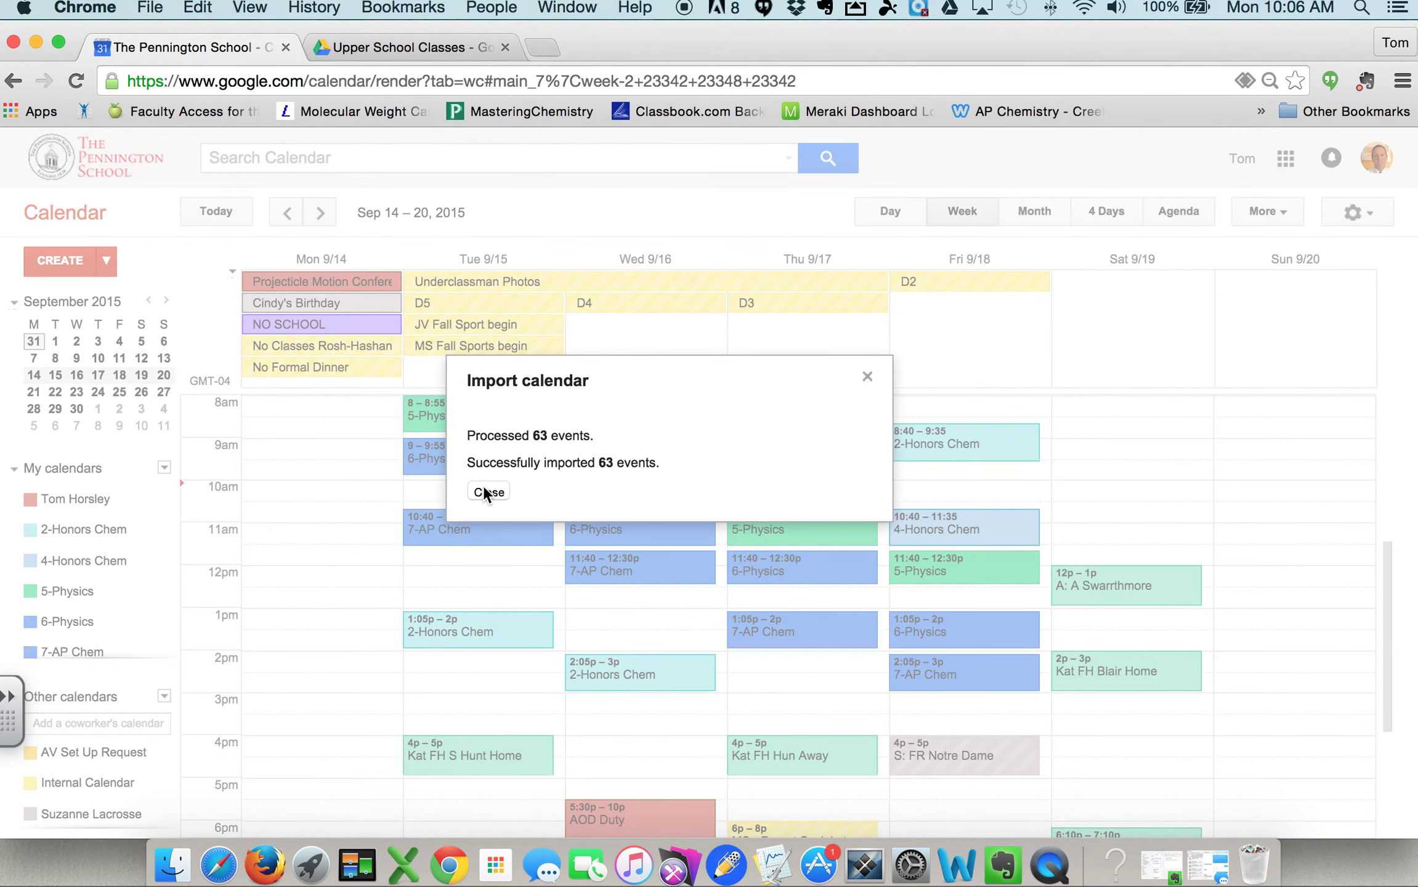
left_click(486, 492)
left_click(480, 492)
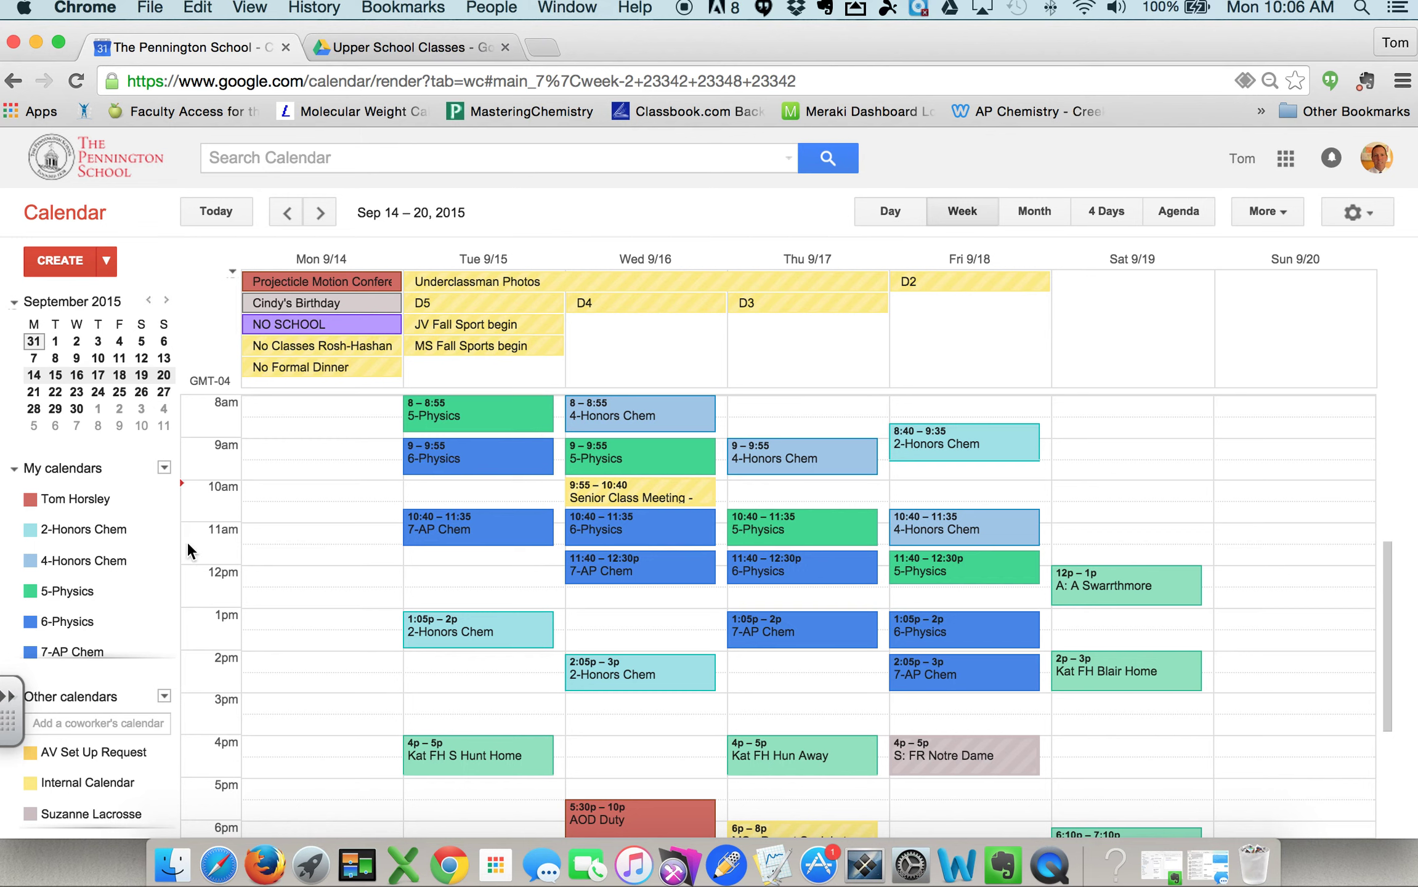
Change the 6-Physics calendar's color to light purple.
scroll(86, 548, "down", 3)
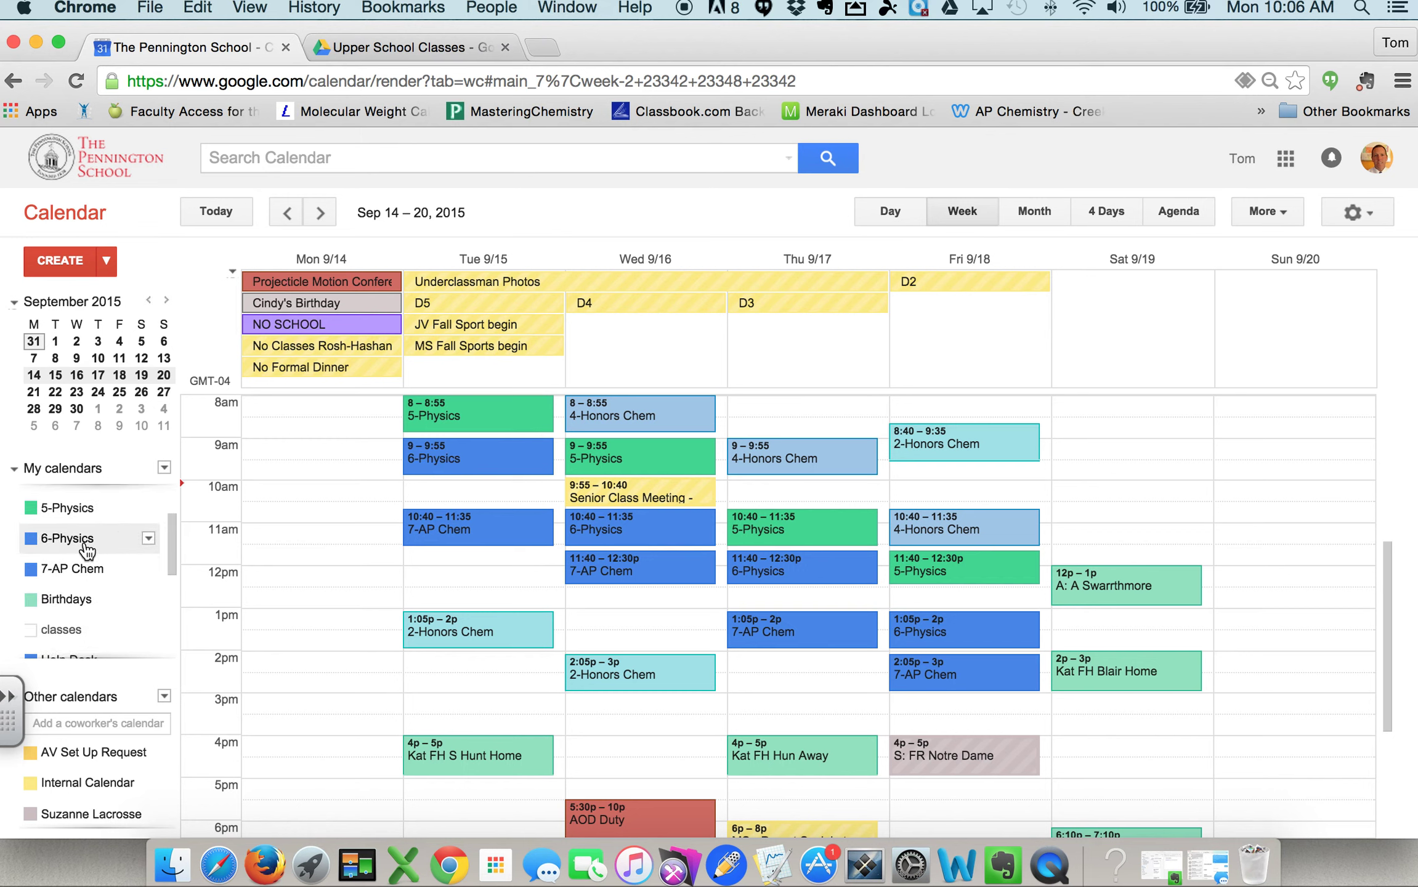
left_click(148, 540)
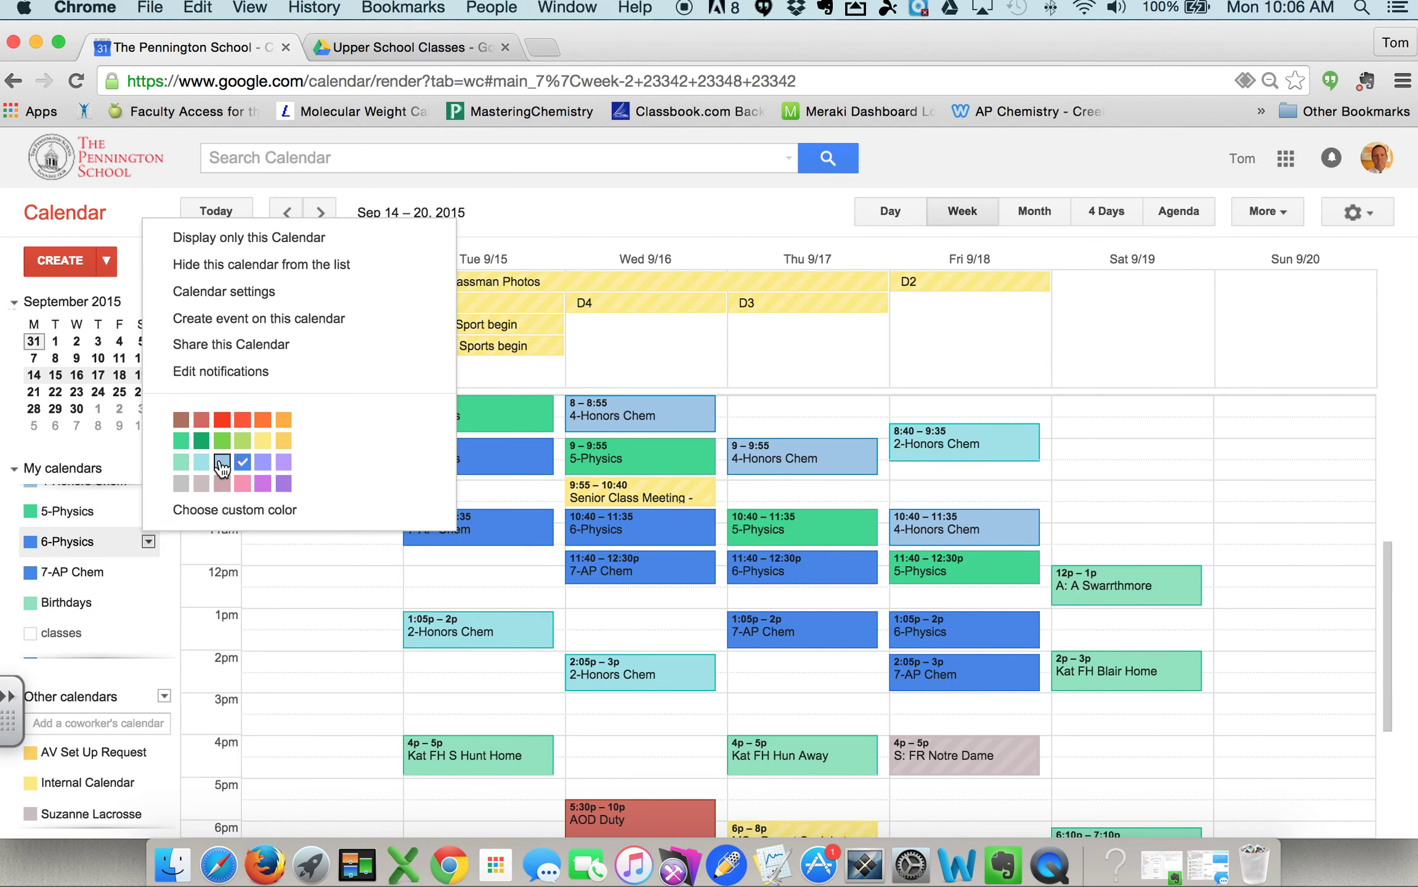
left_click(283, 466)
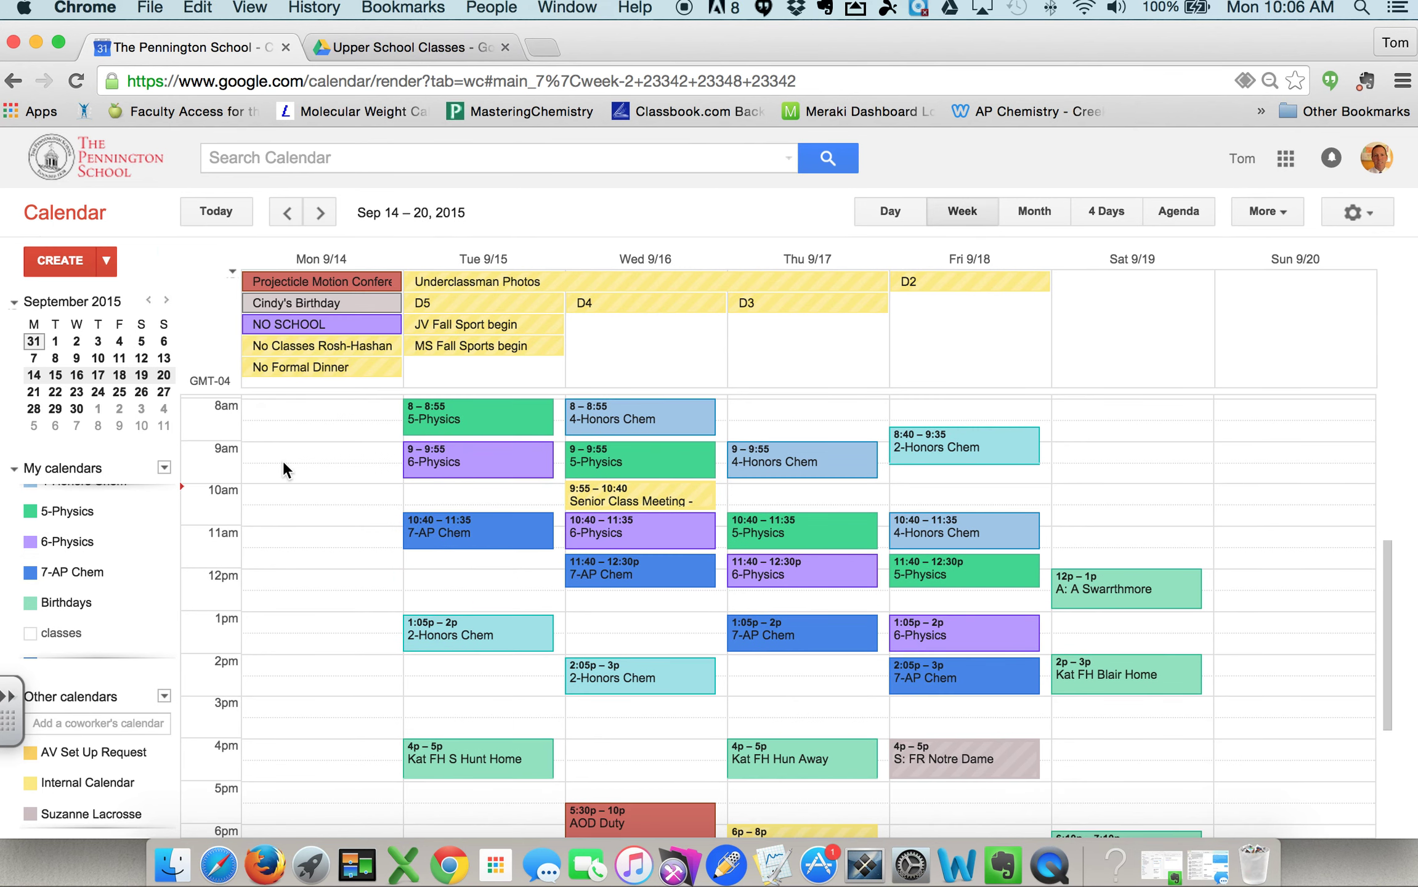